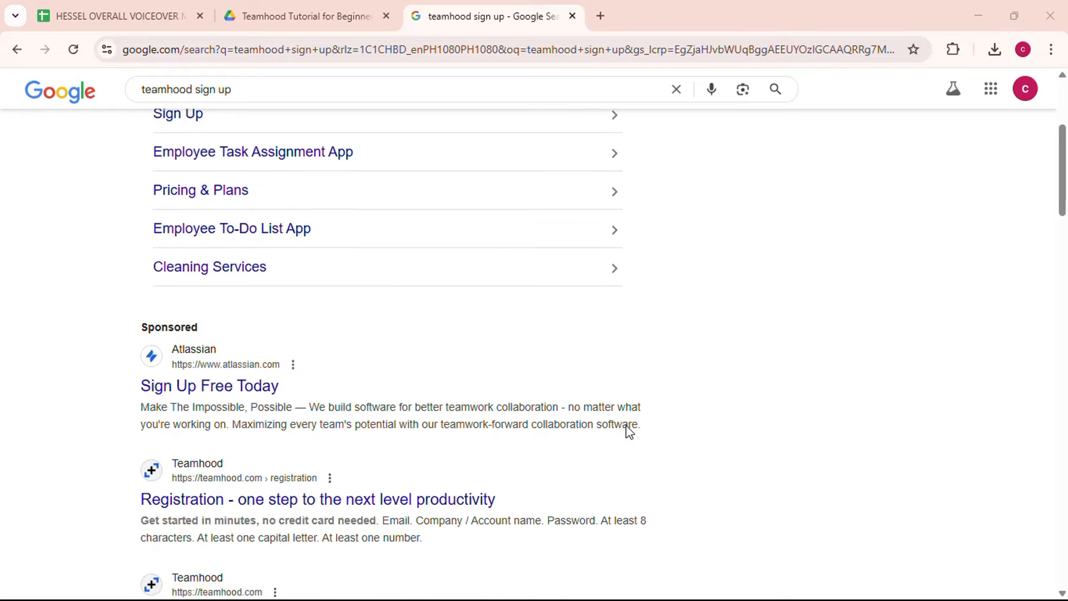
# - Open the Teamhood homepage from the search results
pyautogui.scroll(-1, 626, 425)
pyautogui.scroll(-1, 625, 425)
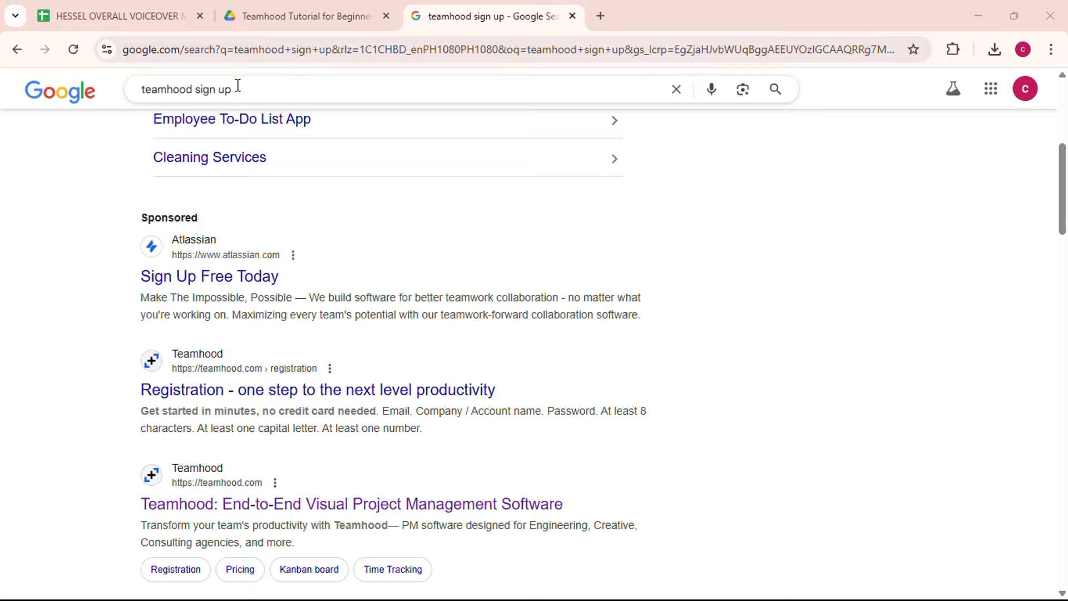
pyautogui.moveTo(238, 93); pyautogui.dragTo(133, 95)
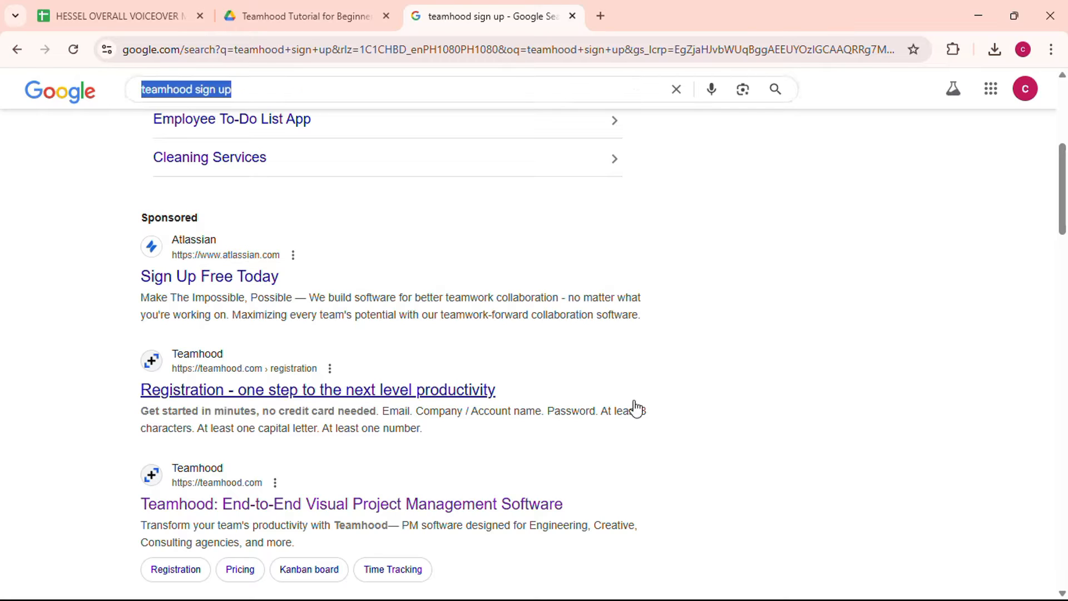
pyautogui.click(695, 425)
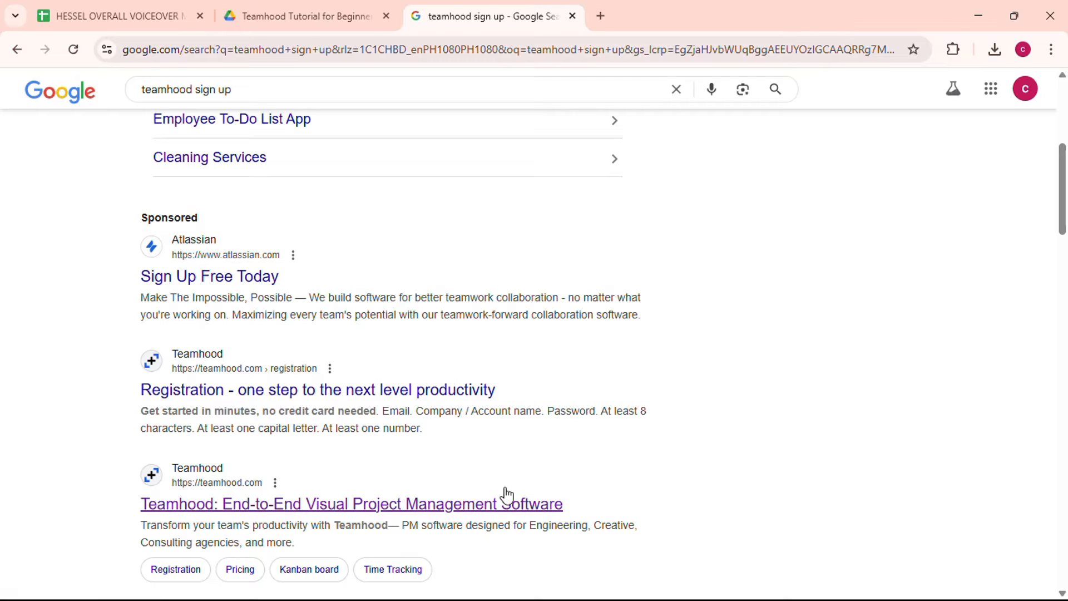
pyautogui.click(492, 509)
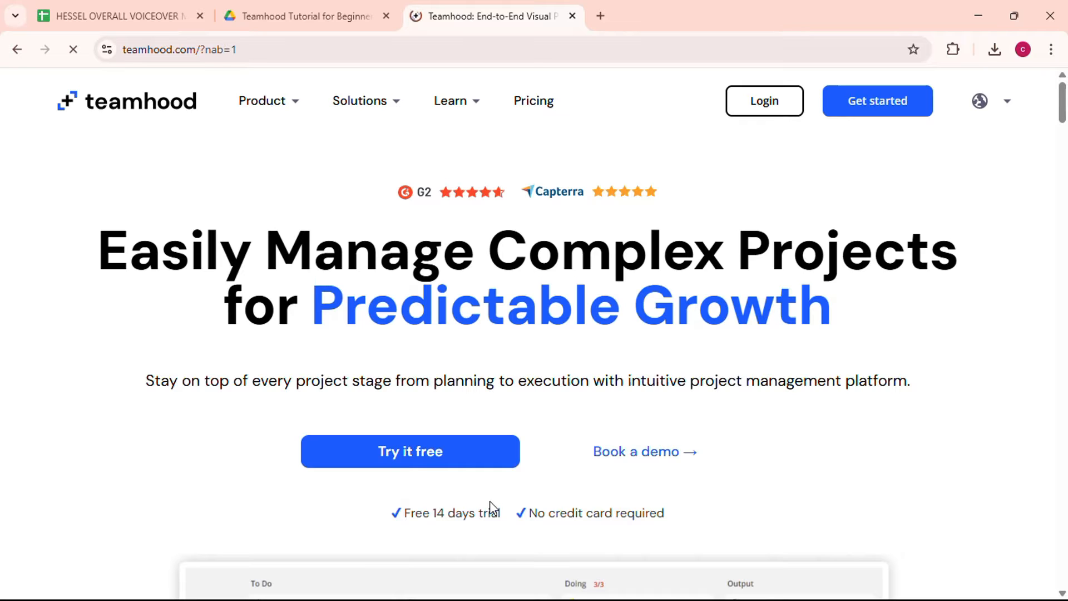
# - Register a Teamhood account with the saved e-mail, company Digital Guidance and saved password
pyautogui.scroll(-2, 658, 424)
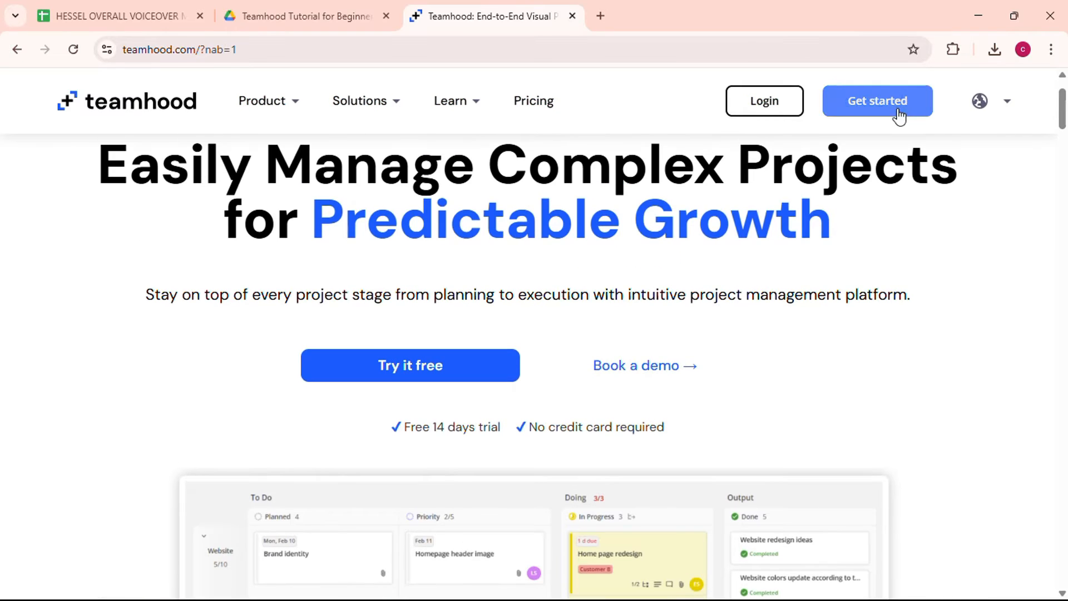
pyautogui.click(899, 114)
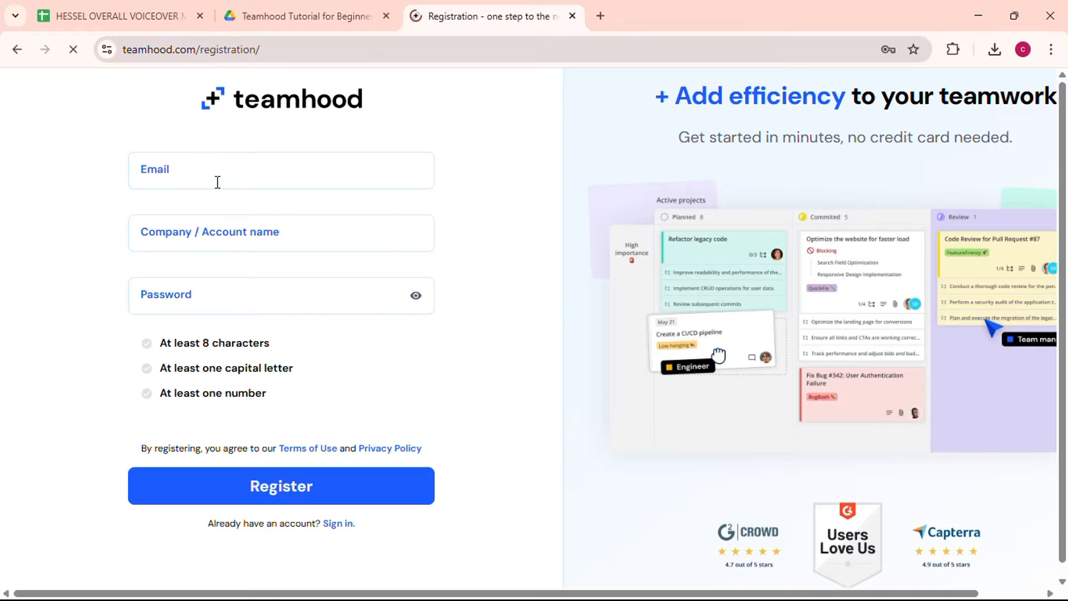
pyautogui.click(217, 182)
pyautogui.click(211, 238)
pyautogui.click(212, 239)
pyautogui.write('digital')
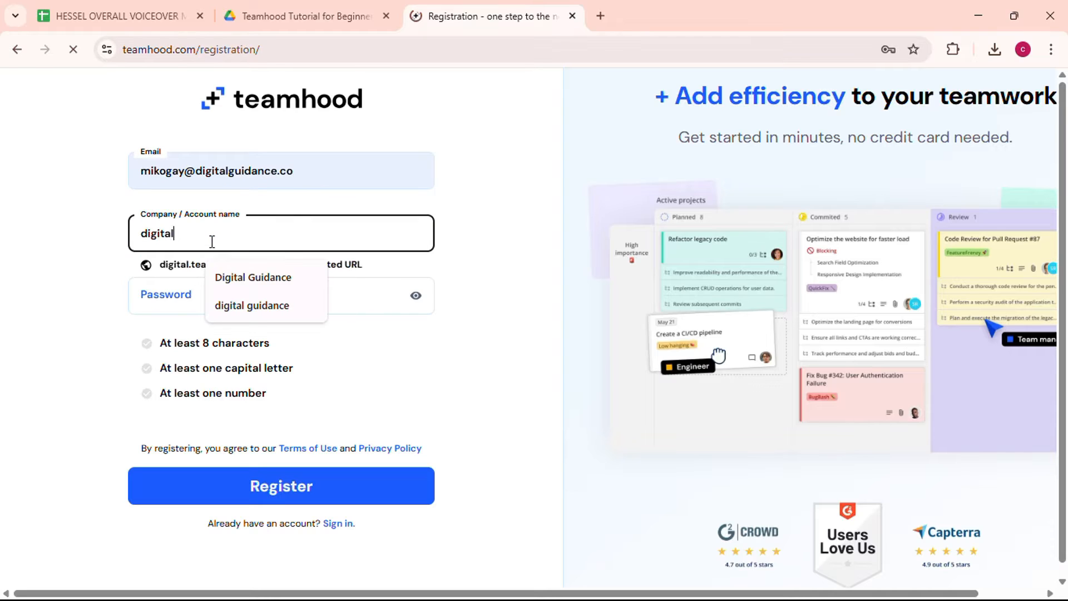
pyautogui.click(211, 283)
pyautogui.click(212, 305)
pyautogui.click(232, 342)
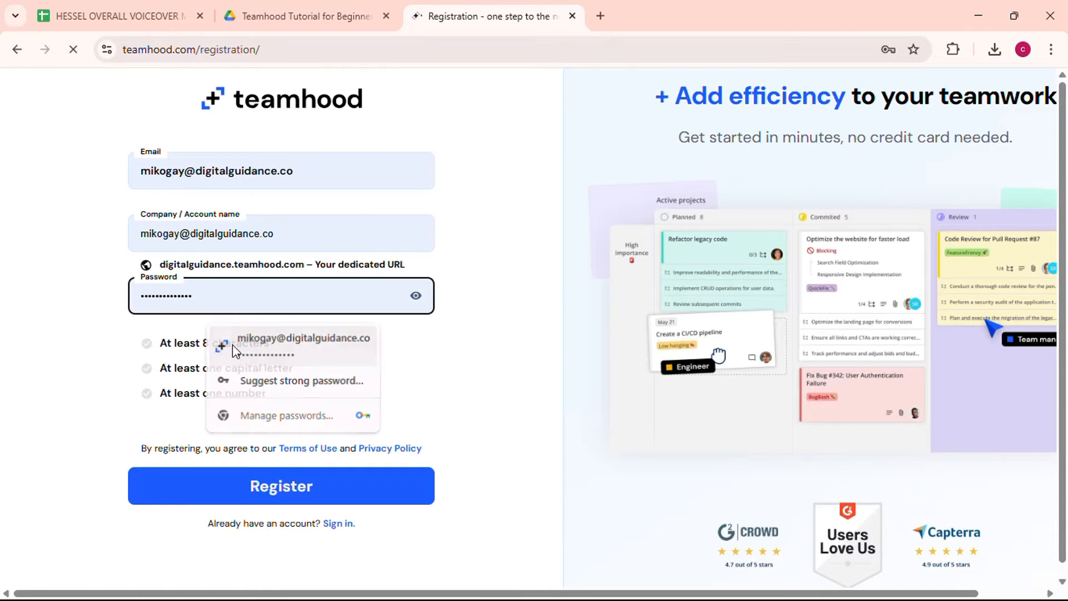
pyautogui.click(265, 492)
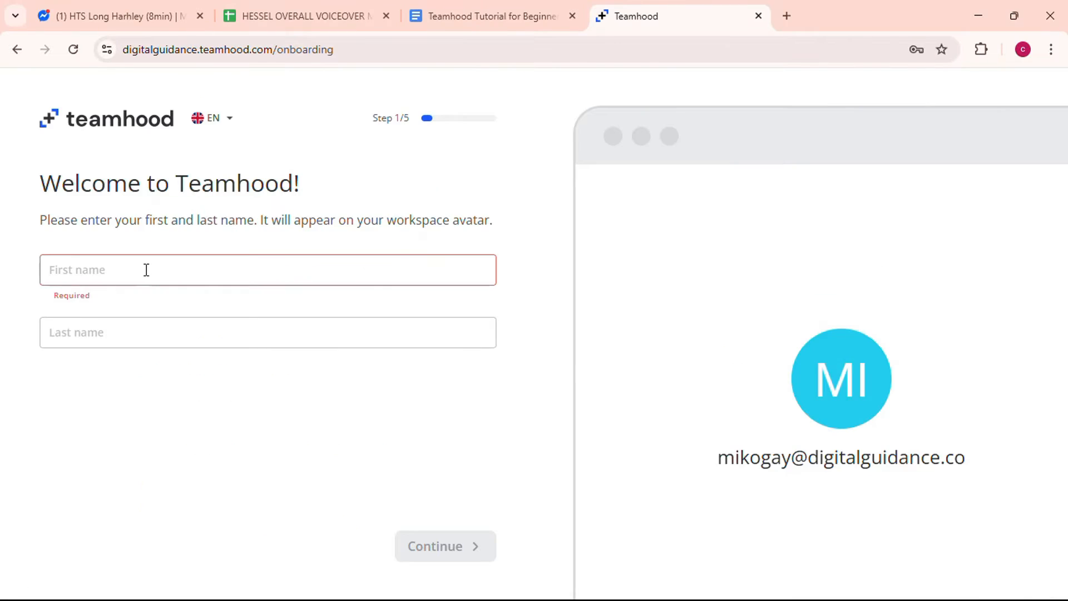
# - Enter the user's first and last name and continue
pyautogui.click(146, 270)
pyautogui.click(132, 319)
pyautogui.click(436, 545)
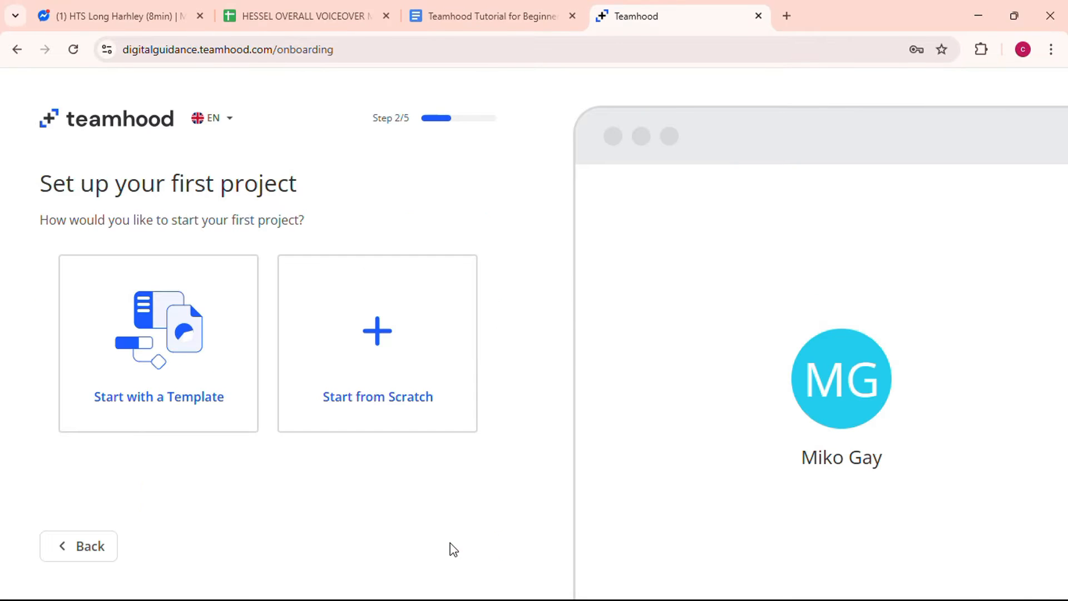
# - Start a project from scratch named 'Digital Guidance'
pyautogui.click(298, 276)
pyautogui.write('Digital Guidance')
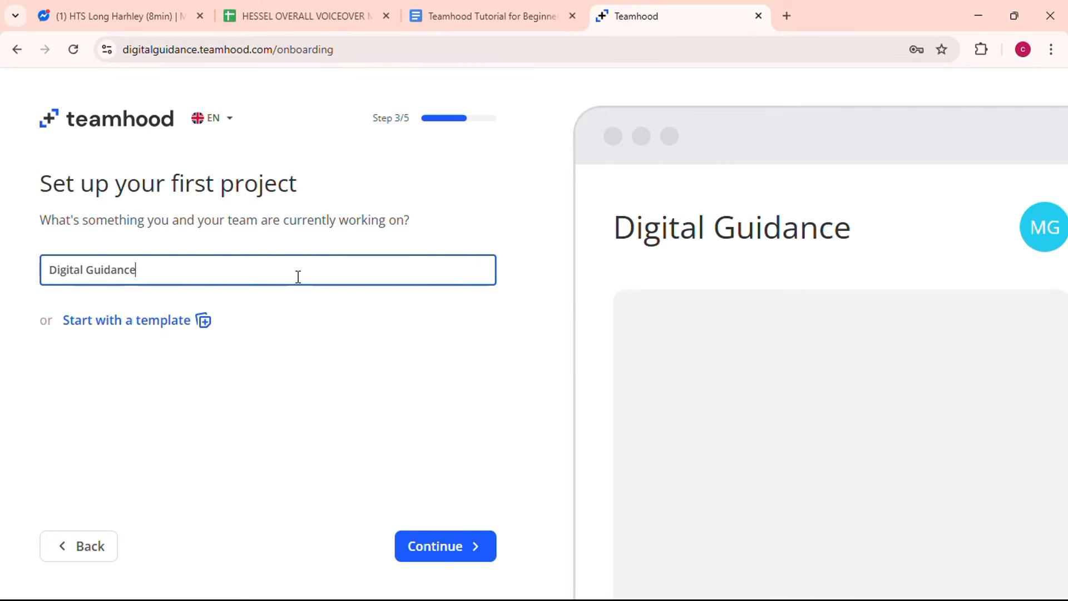
pyautogui.click(444, 548)
# - Add the tasks Plan, Connection and Take action to the project
pyautogui.write('Plan')
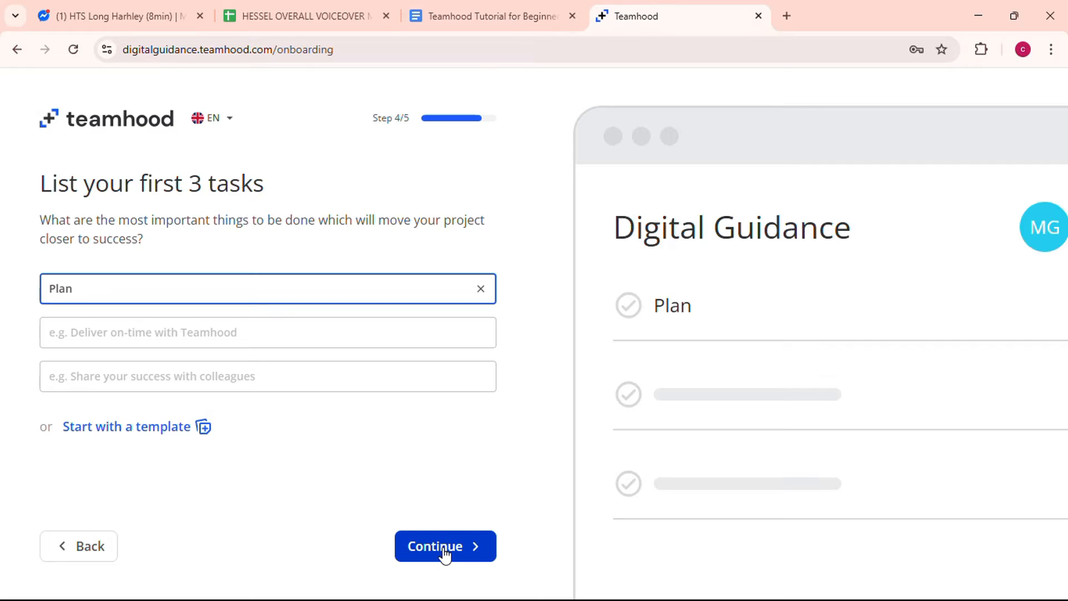
pyautogui.click(204, 333)
pyautogui.write('Connection')
pyautogui.click(154, 377)
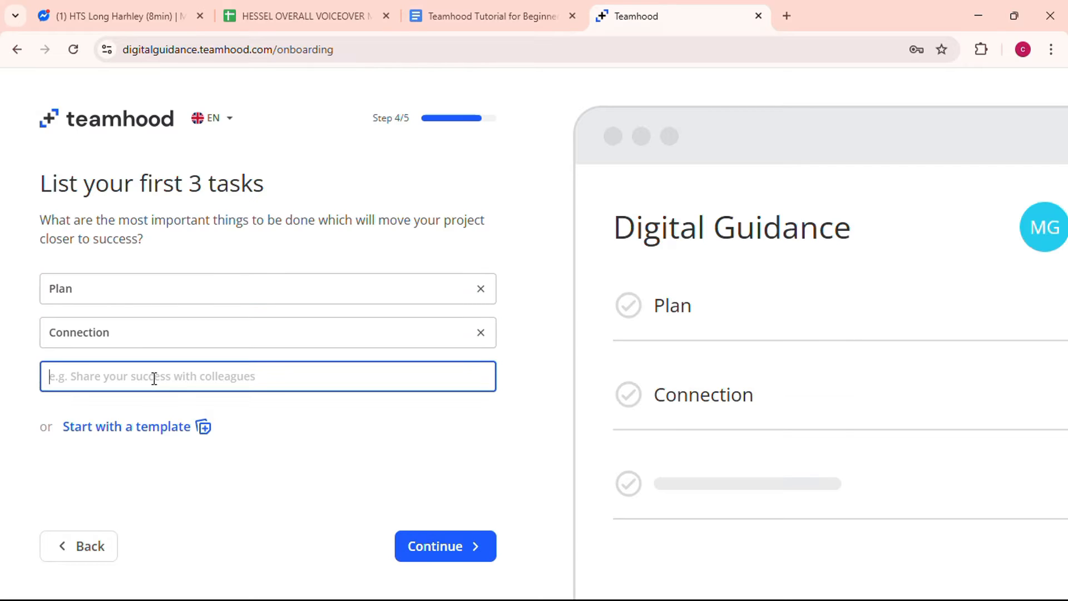
pyautogui.write('Take action')
pyautogui.click(454, 548)
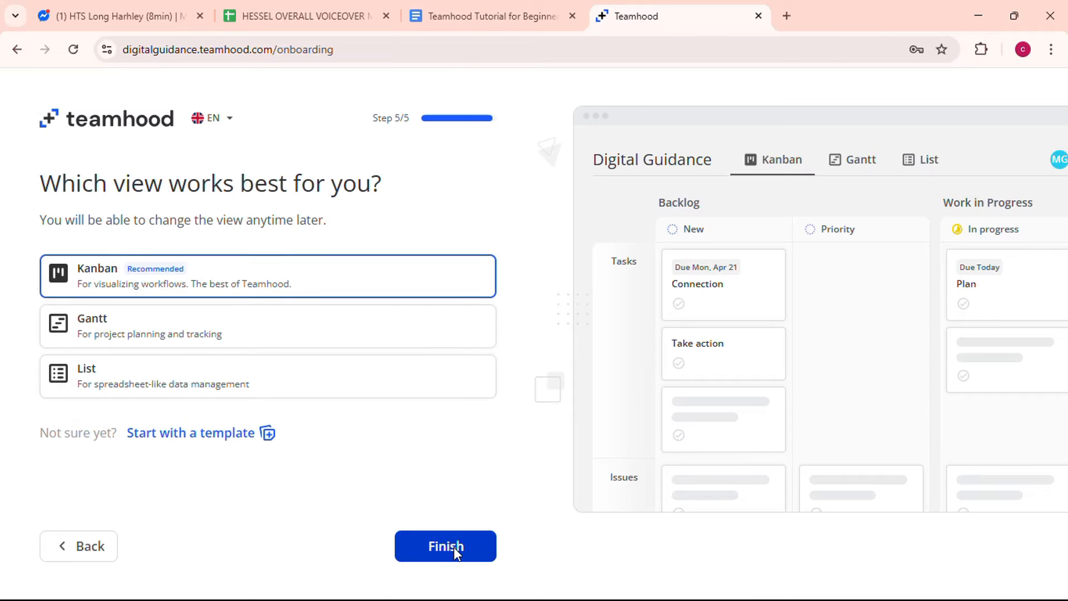
# - Choose Kanban as the default view and finish onboarding
pyautogui.click(307, 367)
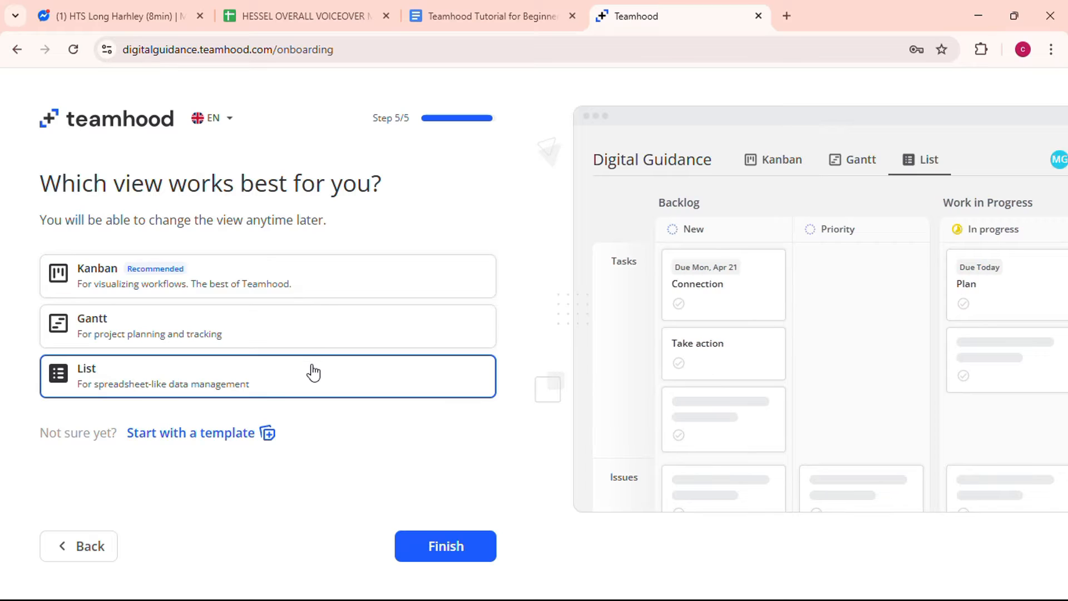
pyautogui.click(312, 279)
pyautogui.click(449, 546)
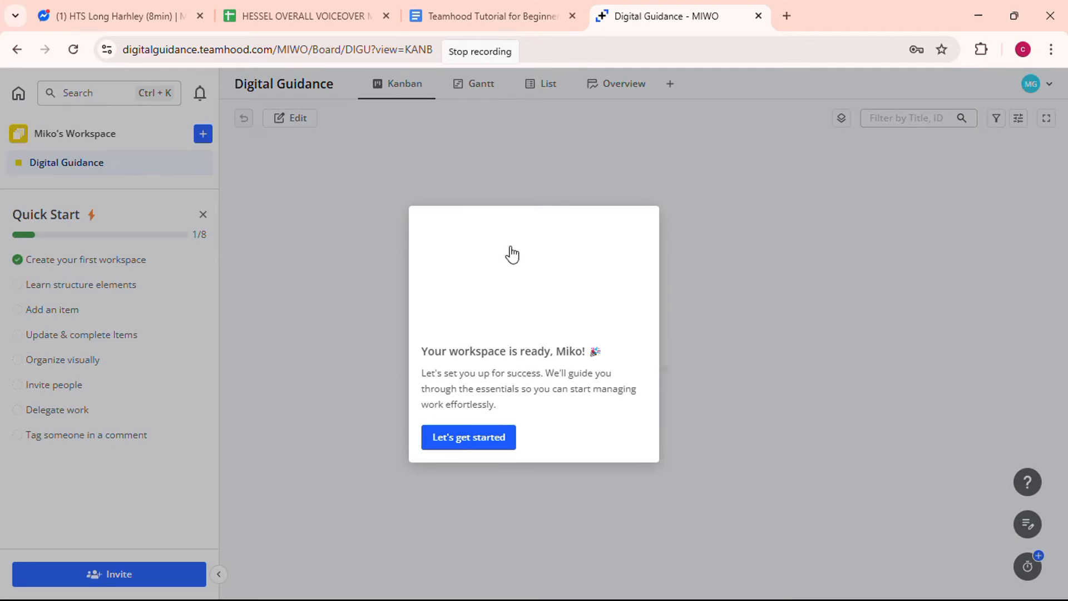
# - Step through the board tour covering workspace, rows and work items until it ends
pyautogui.click(498, 440)
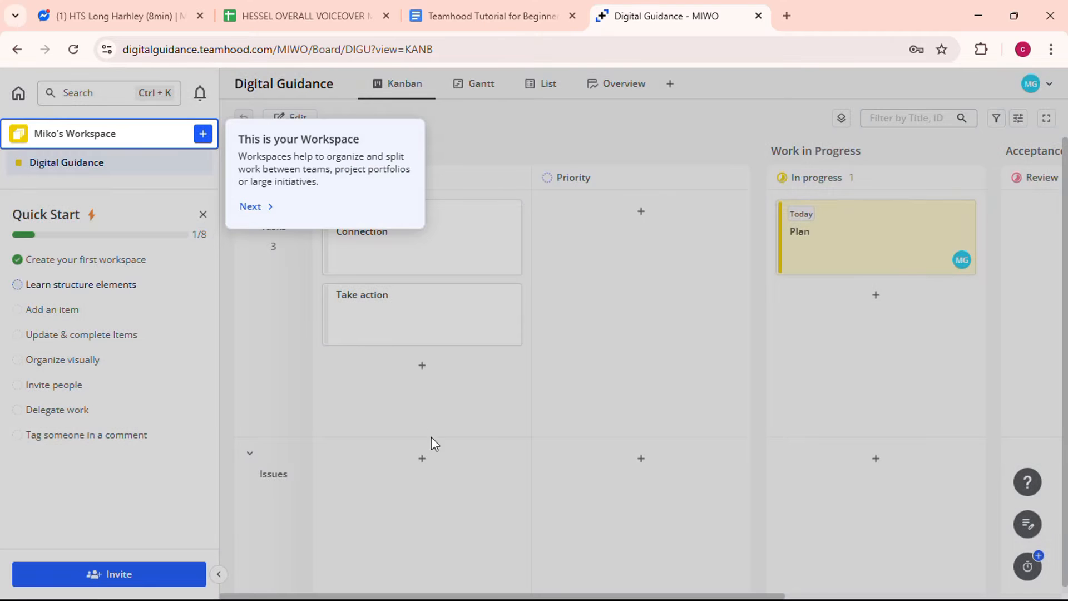
pyautogui.click(251, 208)
pyautogui.click(253, 241)
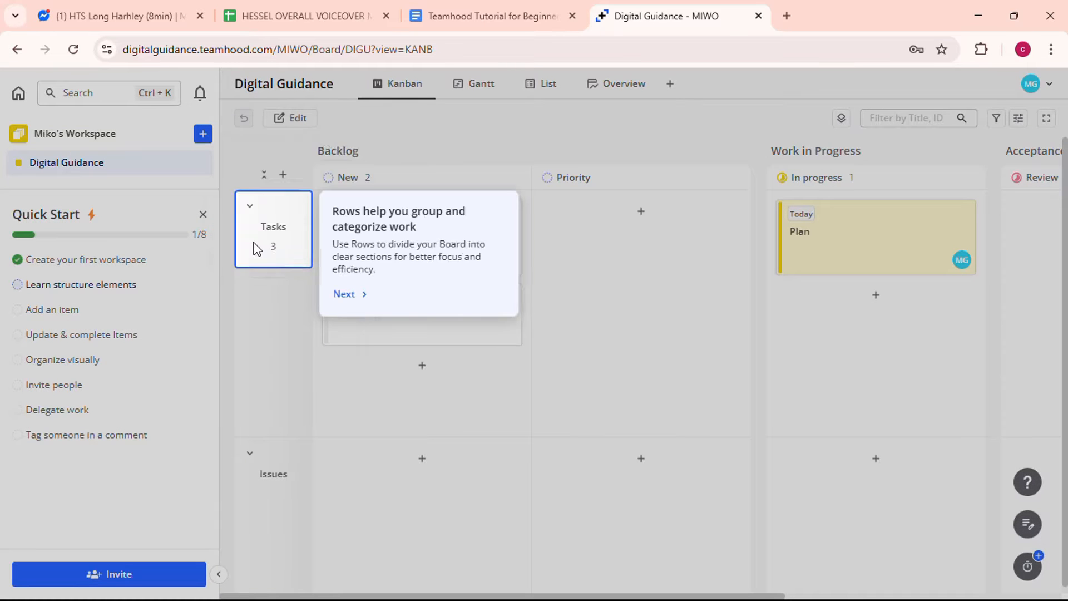
pyautogui.click(345, 295)
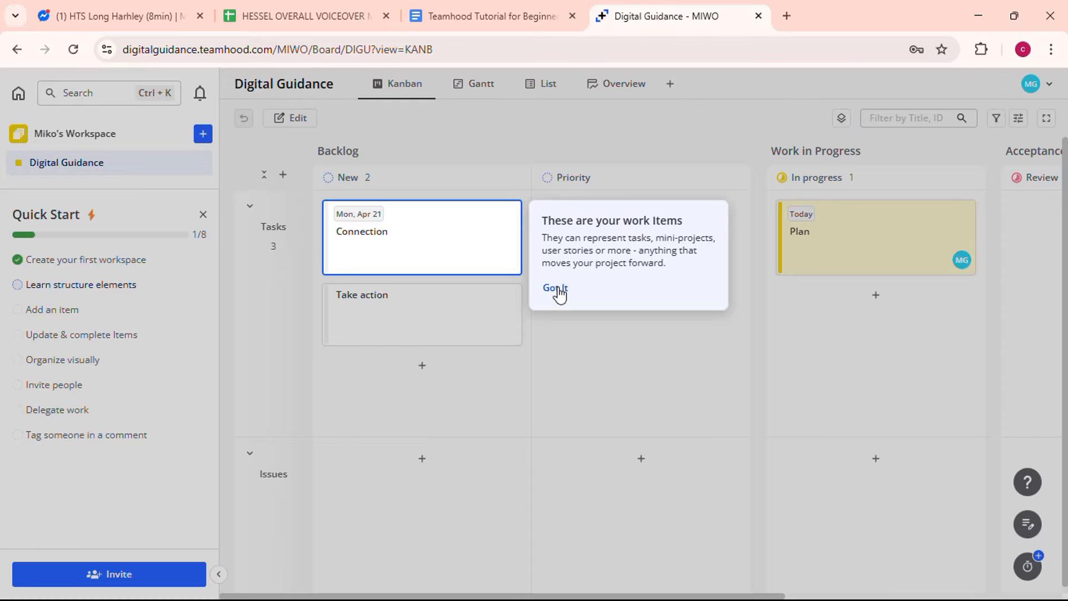
pyautogui.click(557, 290)
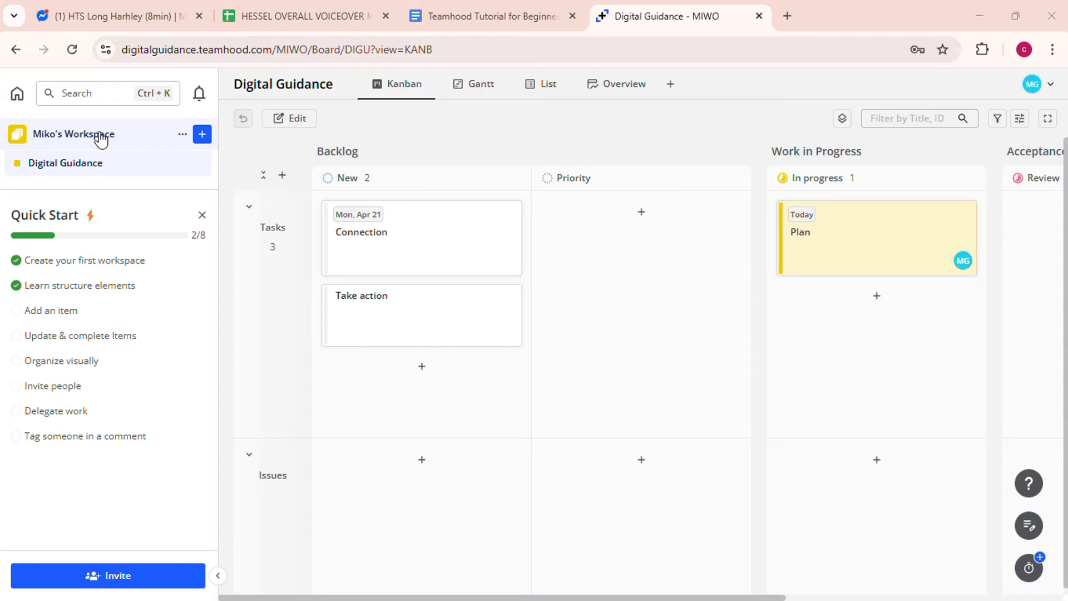
# - Start a new project board and set its start date to April 19
pyautogui.click(202, 136)
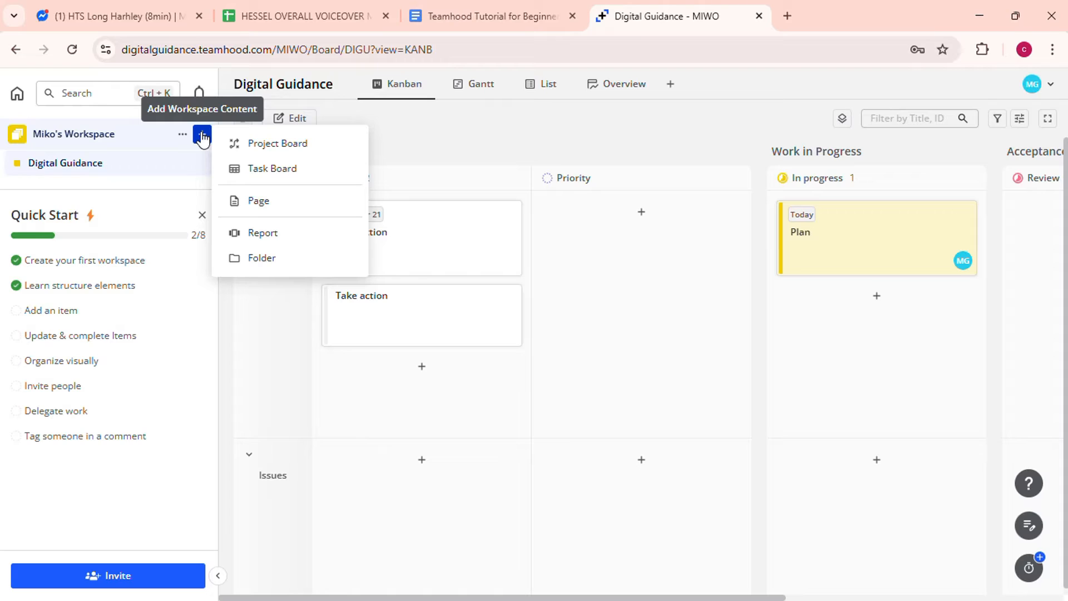
pyautogui.click(262, 146)
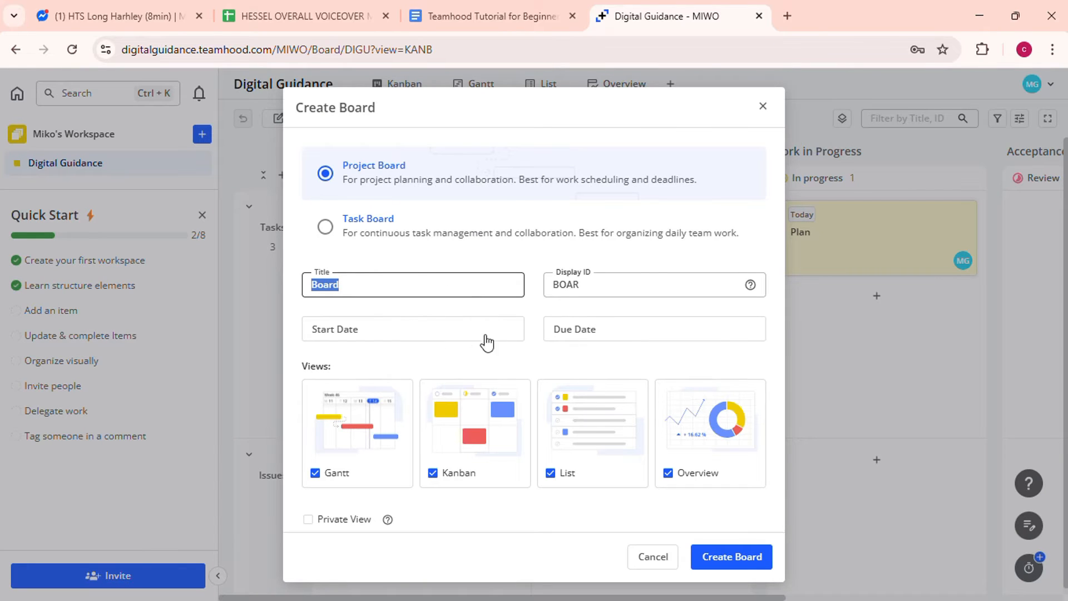
pyautogui.click(467, 334)
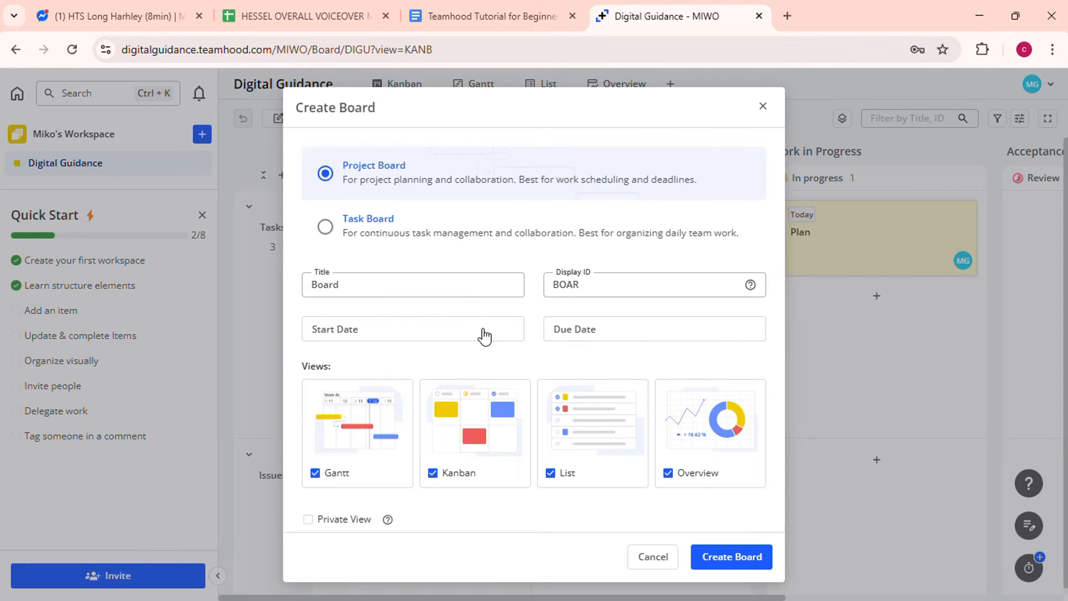
pyautogui.click(597, 328)
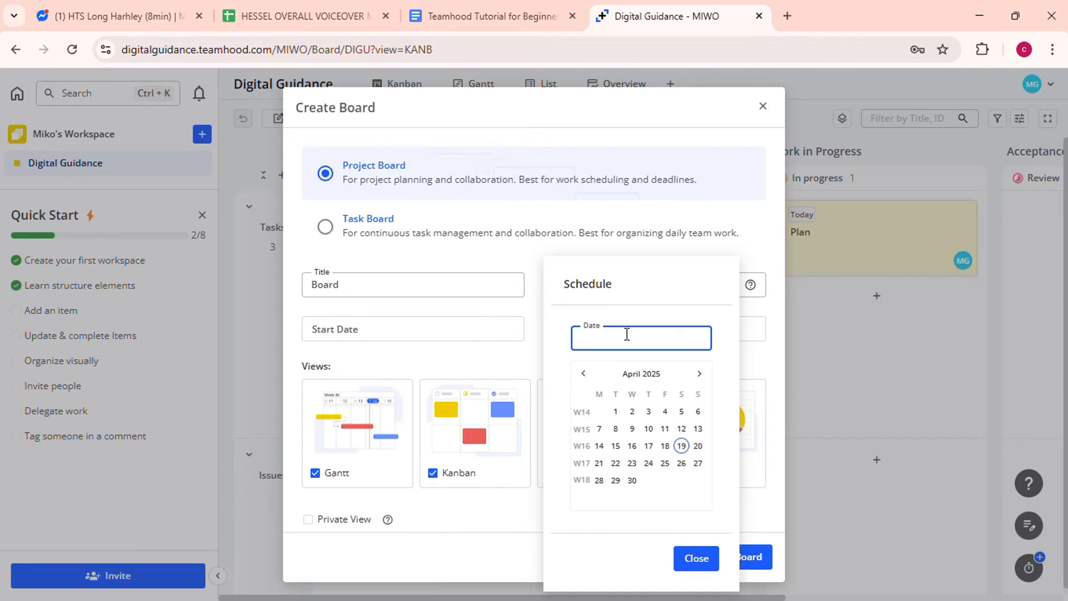
pyautogui.click(463, 334)
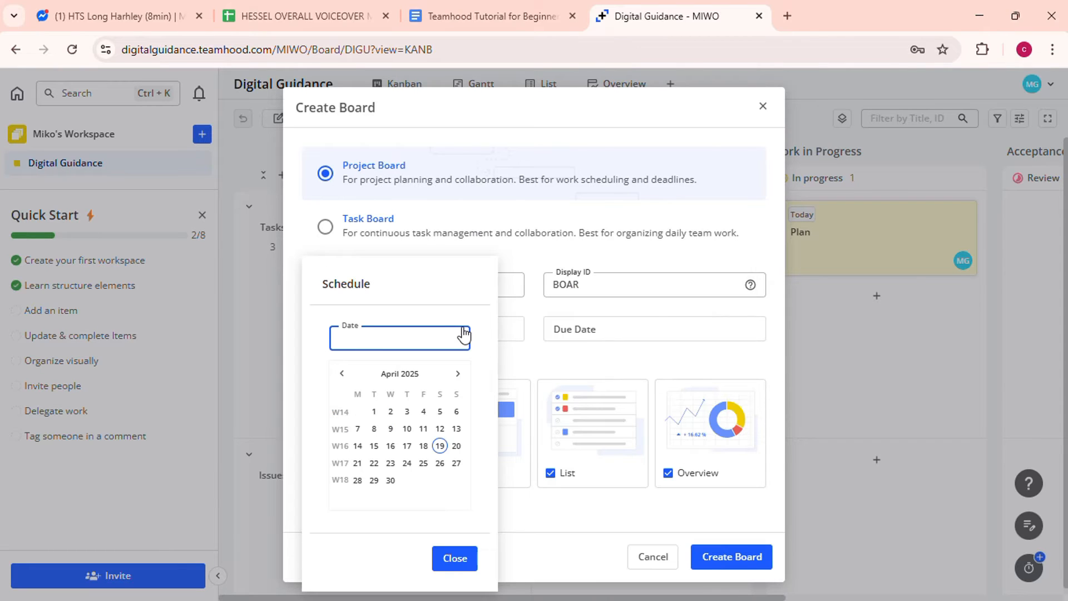
pyautogui.click(440, 446)
pyautogui.click(454, 556)
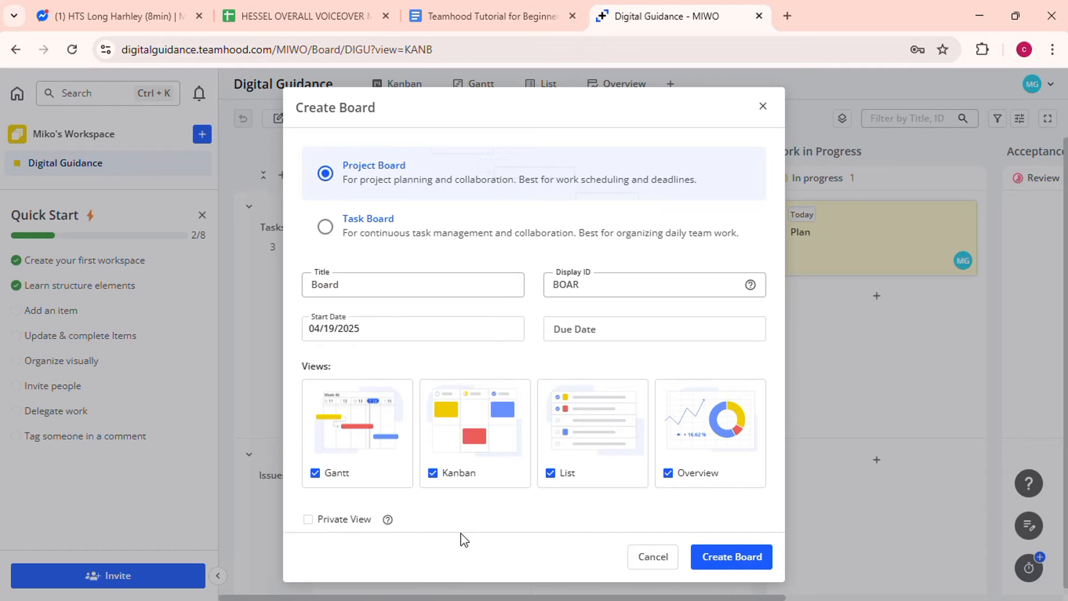
# - Set the board's due date to April 21 and create it
pyautogui.click(586, 332)
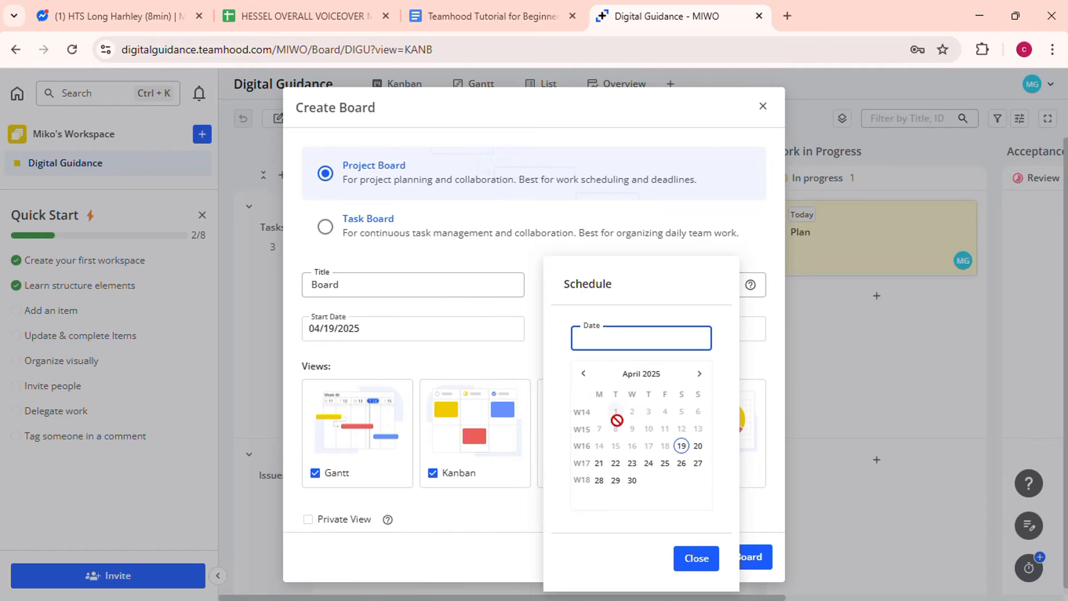
pyautogui.click(603, 470)
pyautogui.click(690, 554)
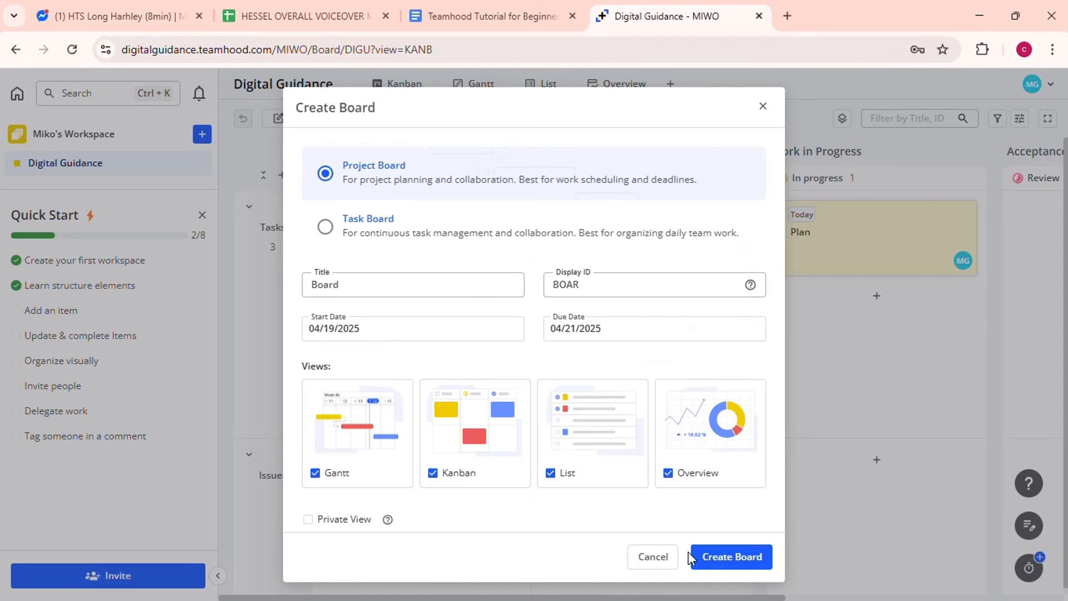
pyautogui.click(723, 556)
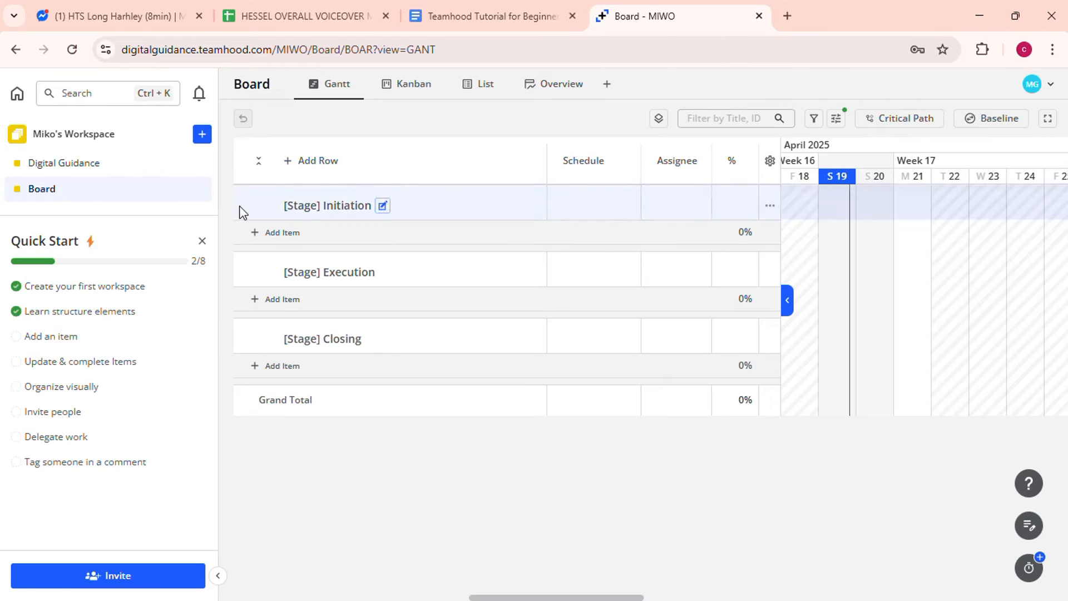
# - Return to the Digital Guidance board from the left sidebar
pyautogui.click(145, 166)
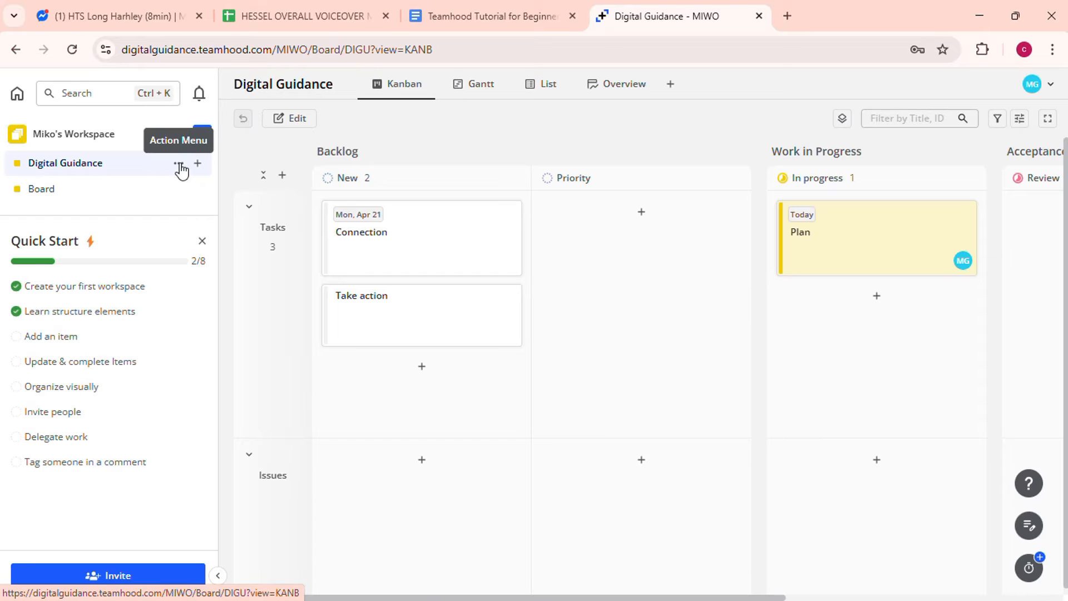
# - Create a row titled 'to do' above Tasks and Issues
pyautogui.click(282, 179)
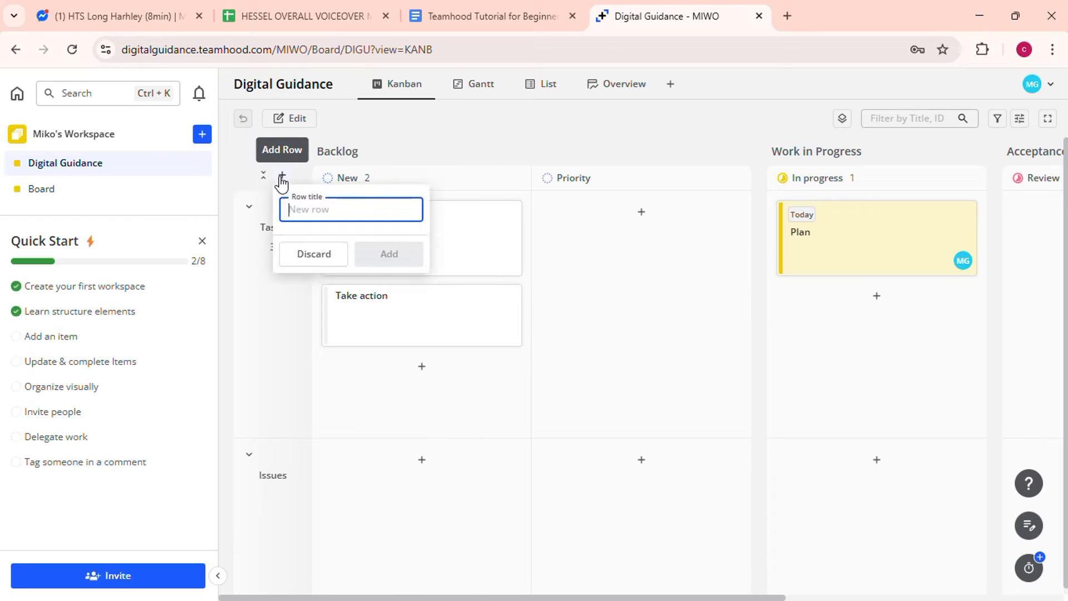
pyautogui.write('to do')
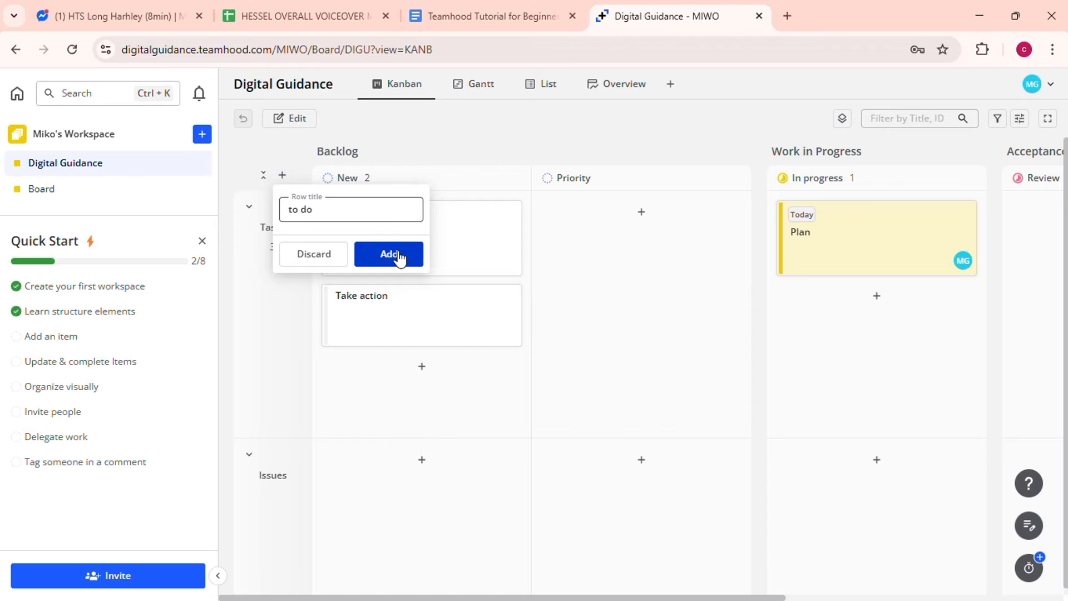
pyautogui.click(396, 253)
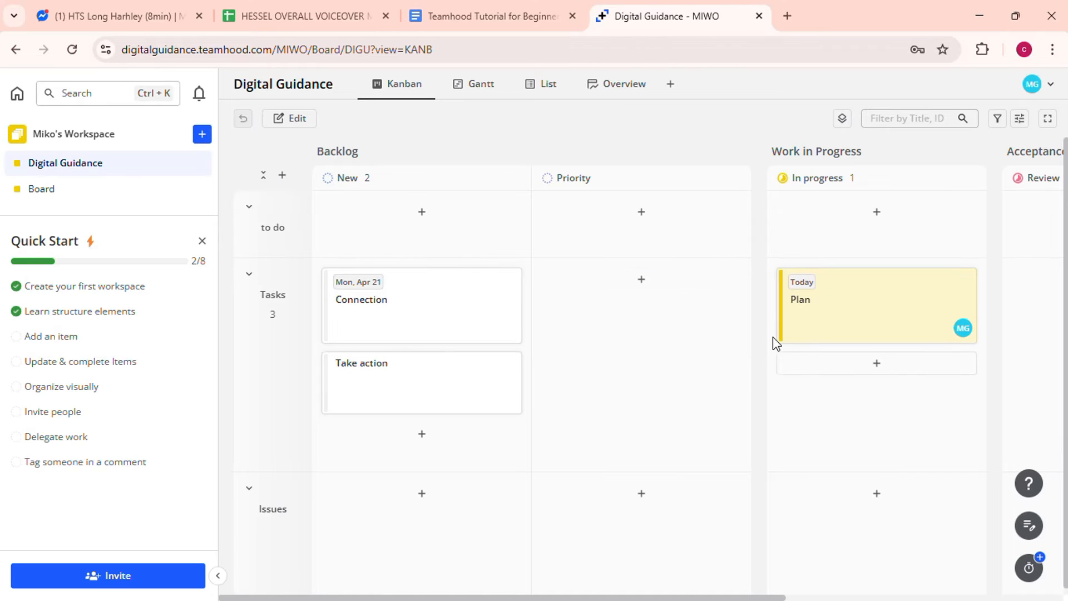
pyautogui.hscroll(3, 707, 313)
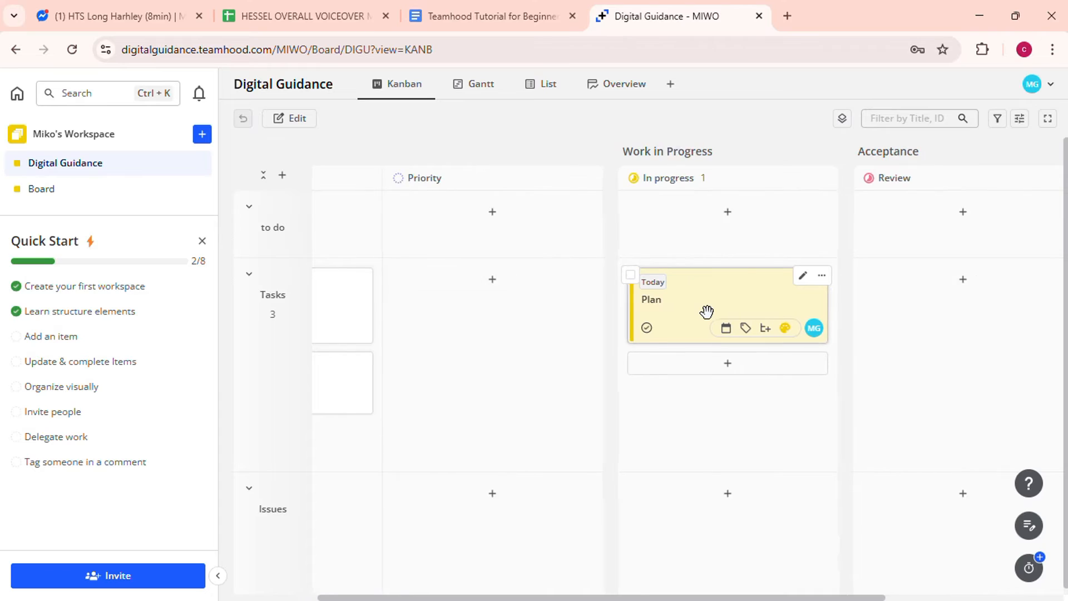
pyautogui.hscroll(-3, 708, 312)
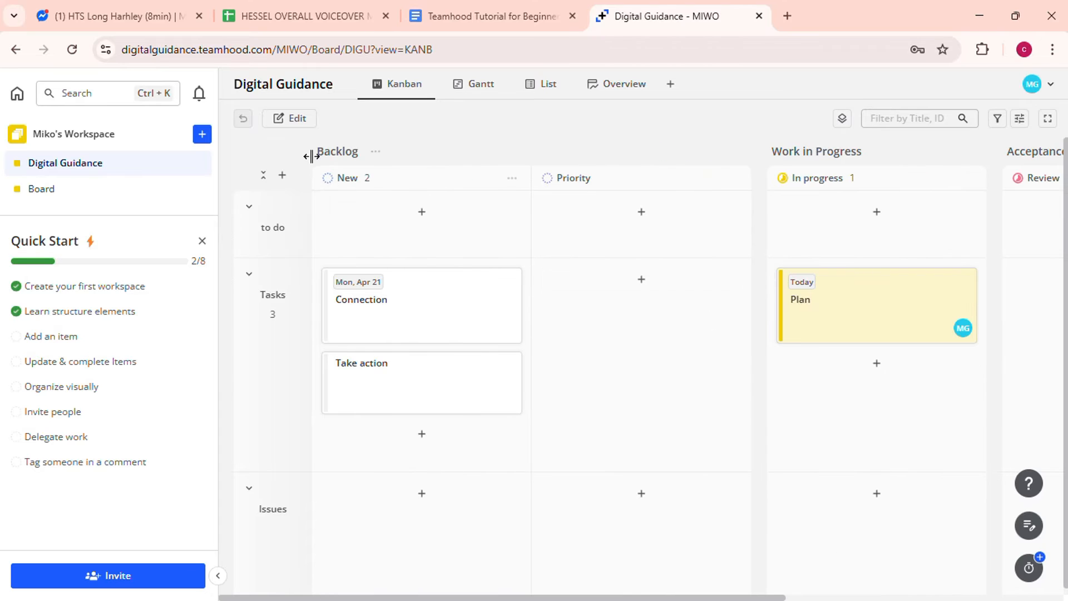
# - In edit mode, add a status group after Backlog and rename it 'to do'
pyautogui.click(295, 119)
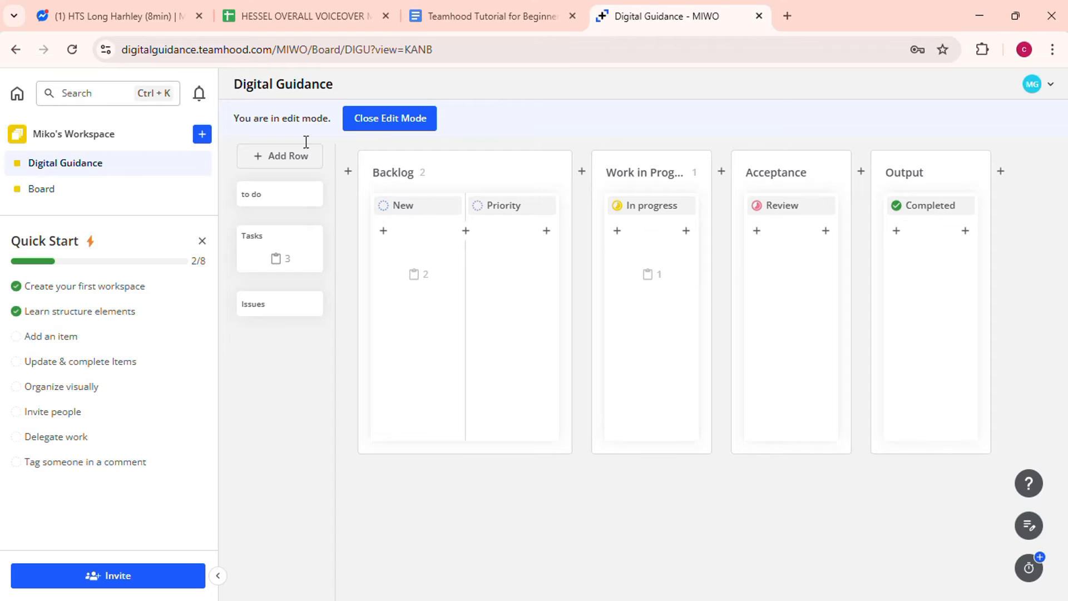
pyautogui.click(582, 173)
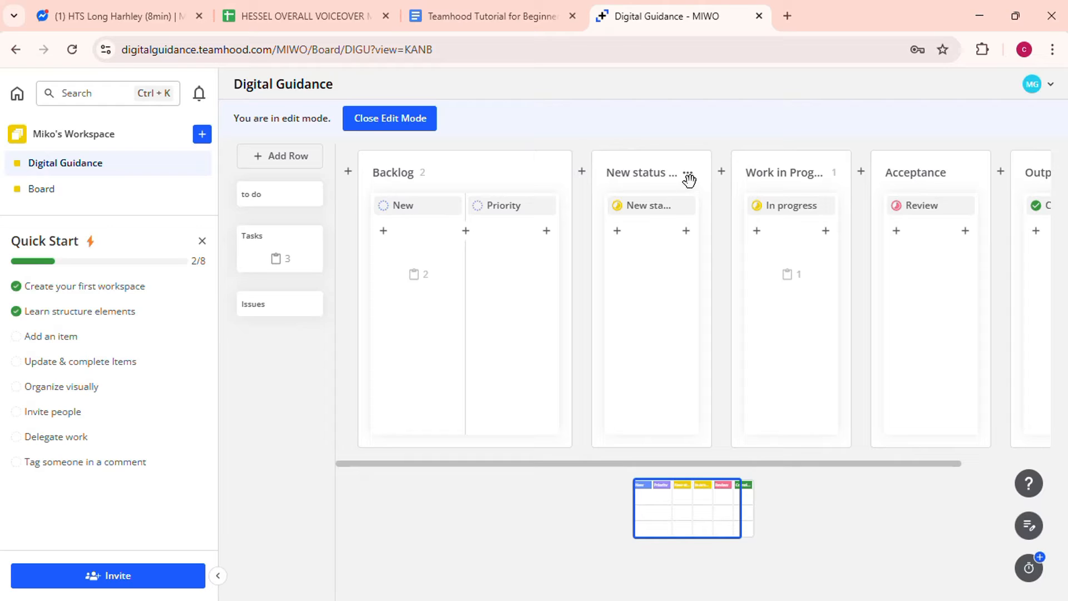
pyautogui.click(688, 174)
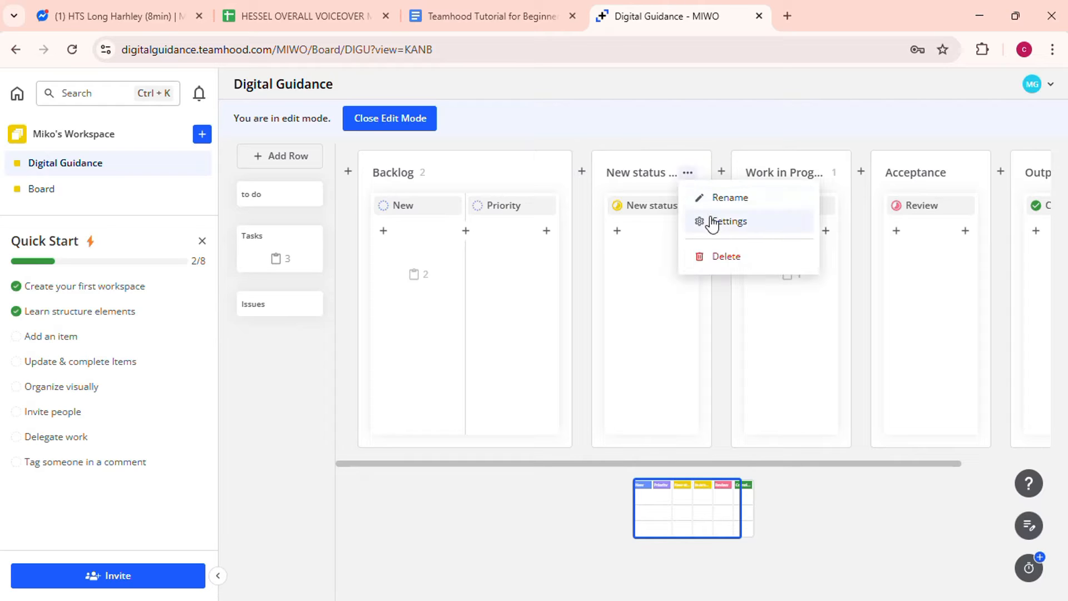
pyautogui.click(716, 201)
pyautogui.write('t')
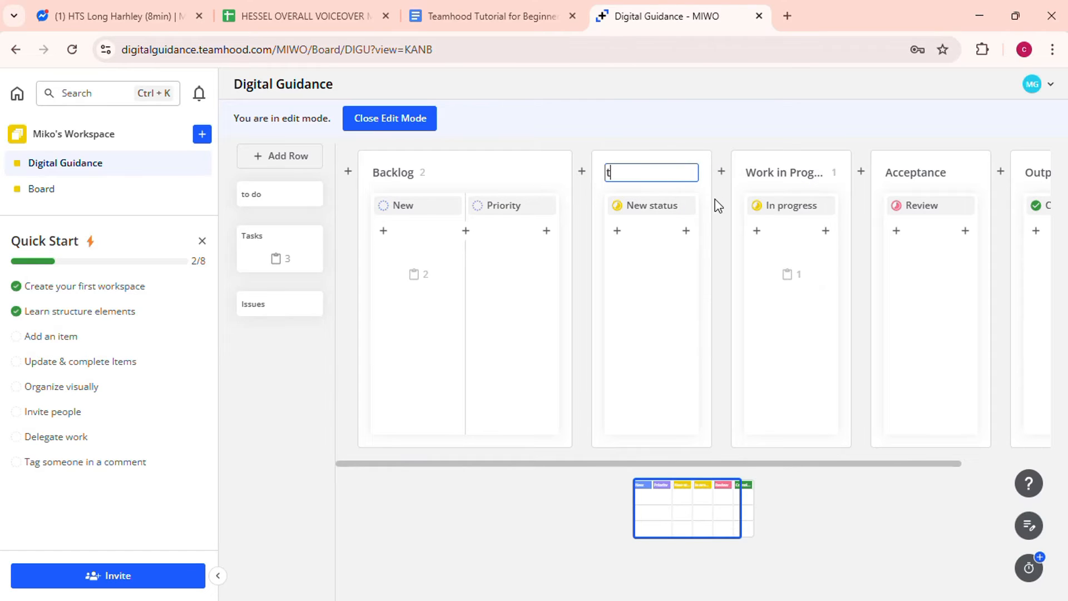
pyautogui.write('o do')
pyautogui.press('Return')
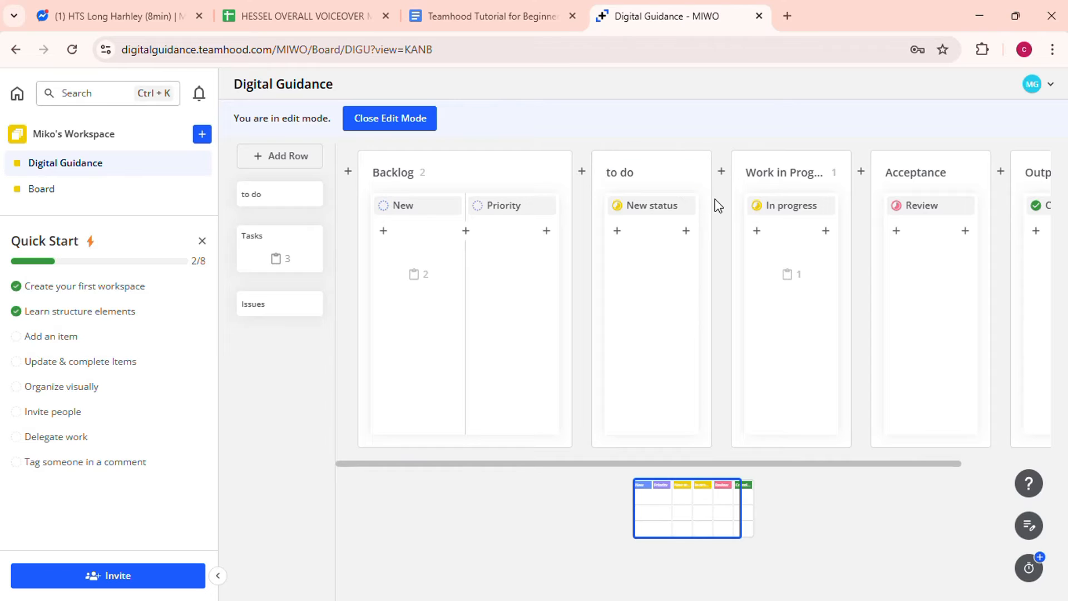
# - Leave edit mode and move the Plan card into the to do row
pyautogui.click(388, 119)
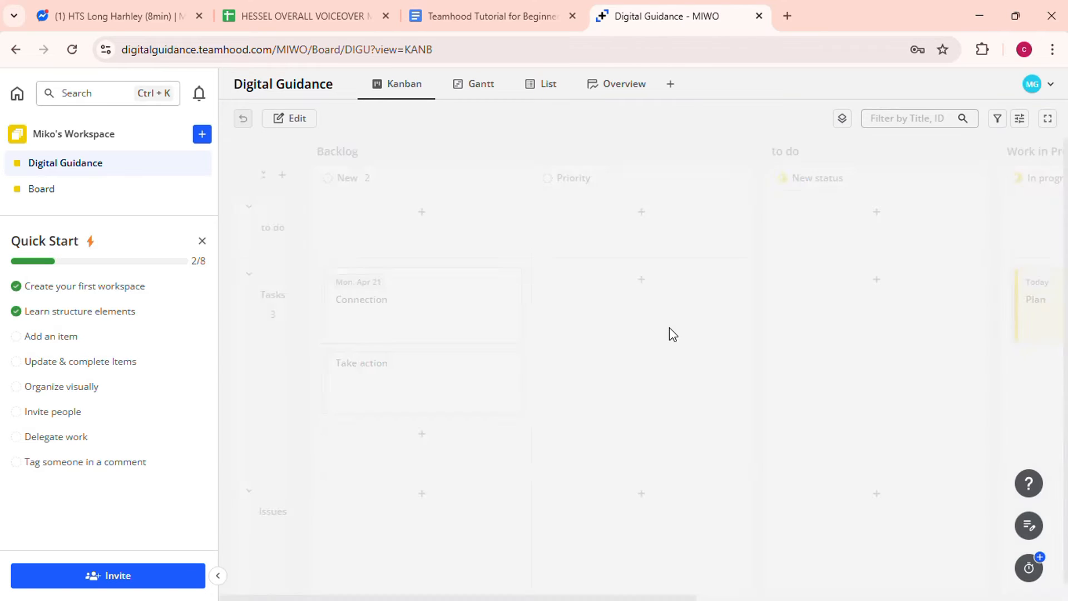
pyautogui.hscroll(3, 702, 326)
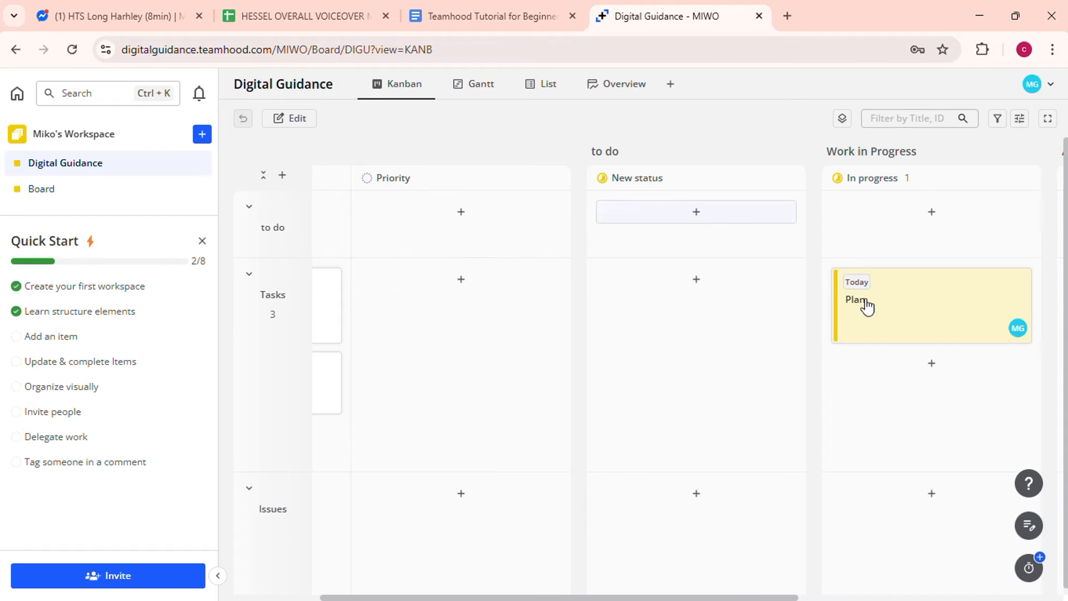
pyautogui.moveTo(868, 300); pyautogui.dragTo(623, 223)
pyautogui.hscroll(3, 894, 338)
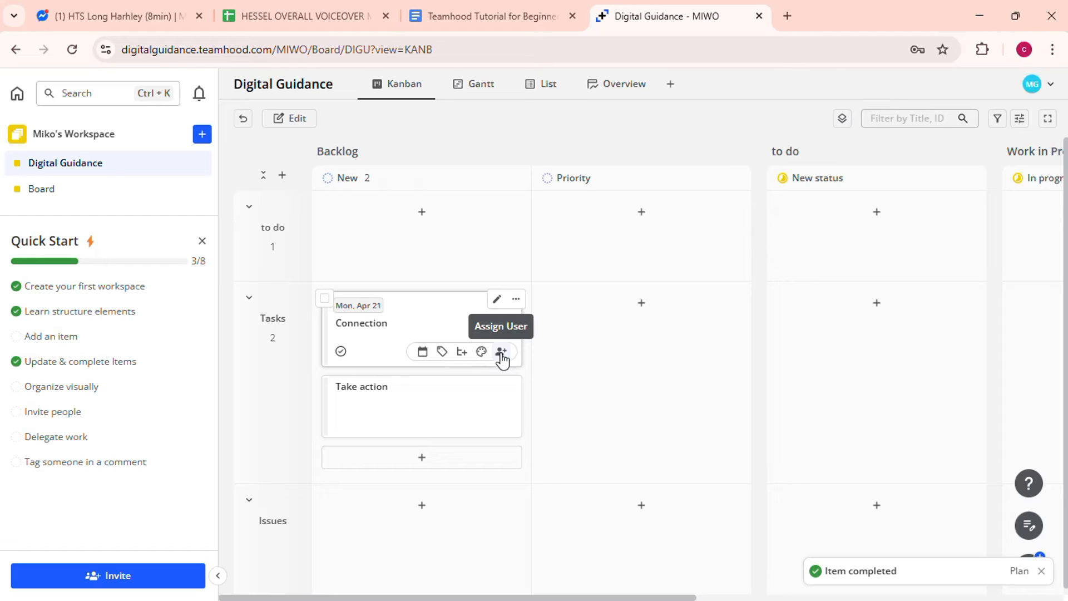
# - Open the Connection card's assignee picker and search for 'assigned'
pyautogui.click(502, 353)
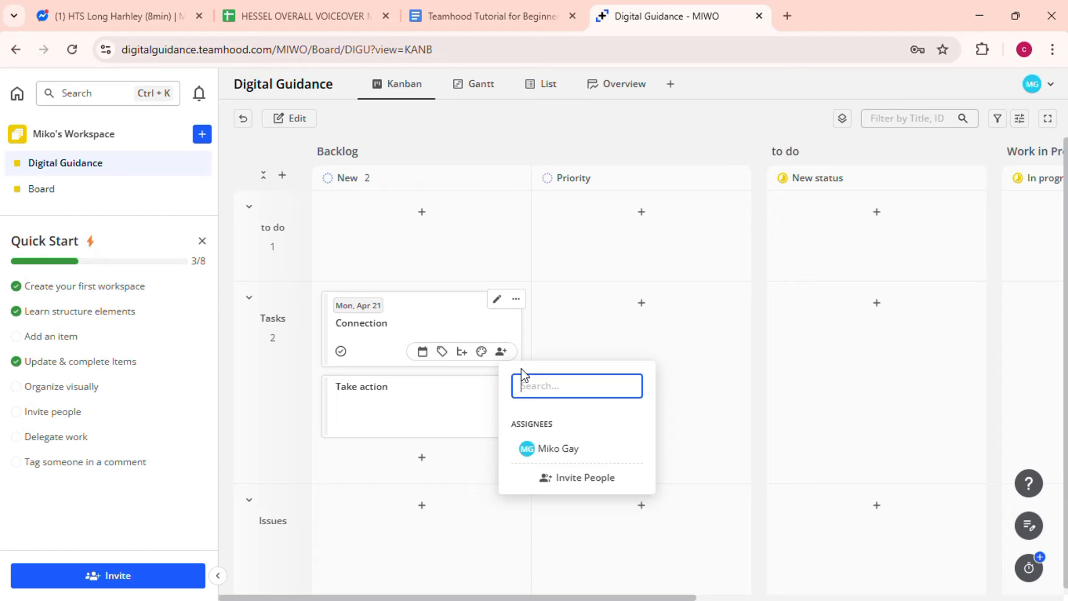
pyautogui.write('assign')
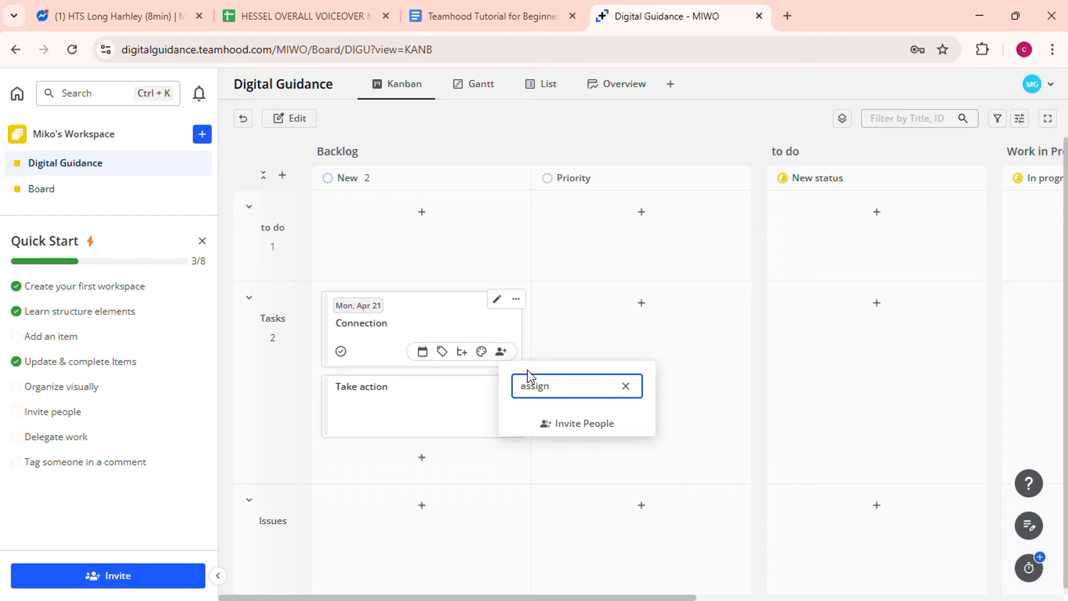
pyautogui.write('ed')
# - Close the assignee list and move the Plan card from Completed back to Review
pyautogui.click(626, 385)
pyautogui.click(726, 384)
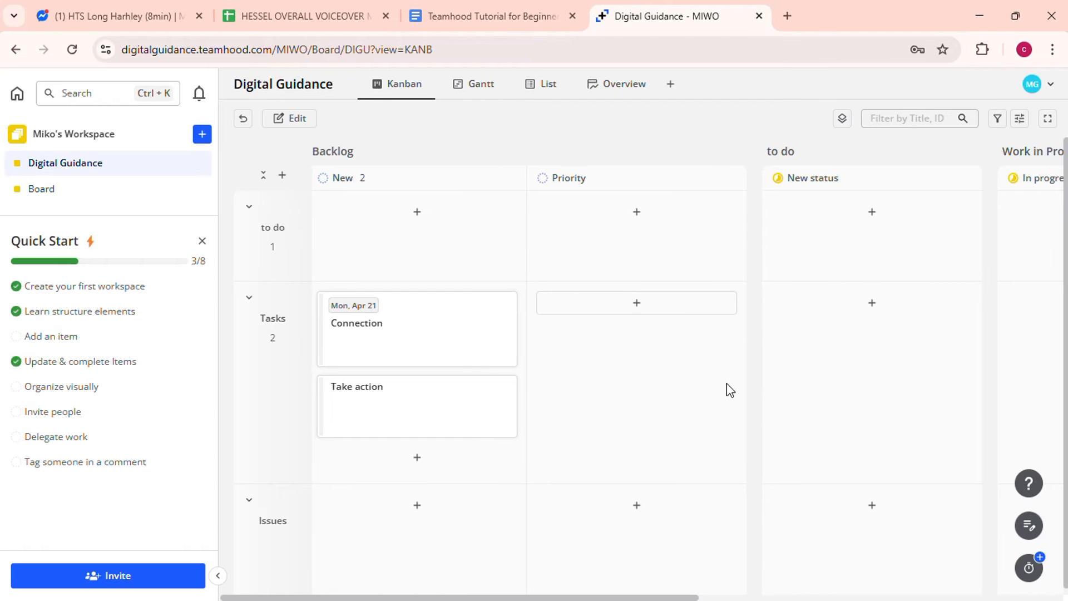
pyautogui.hscroll(5, 727, 383)
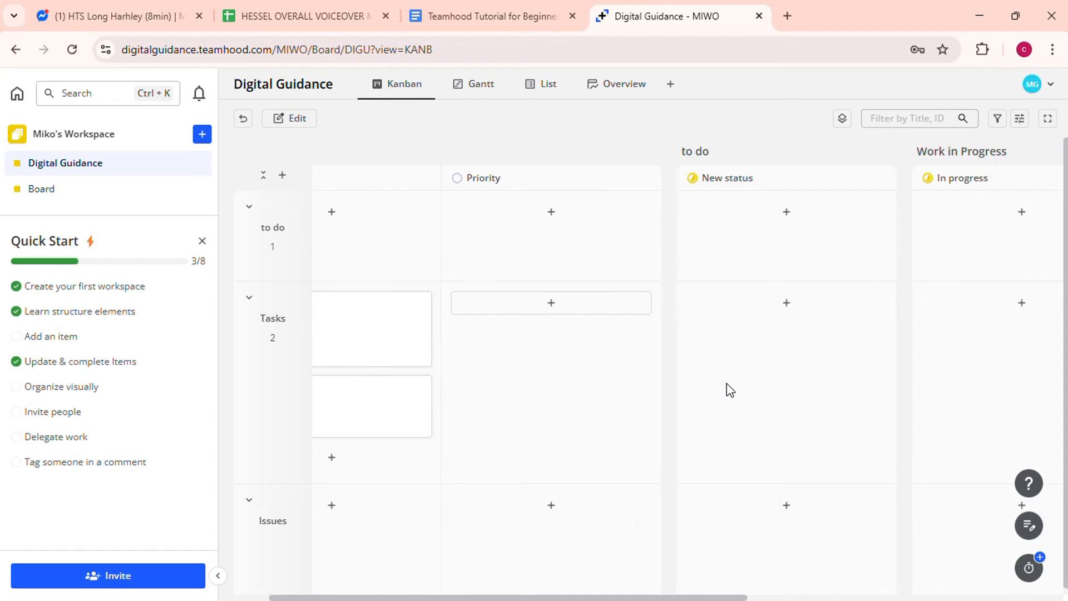
pyautogui.hscroll(7, 727, 383)
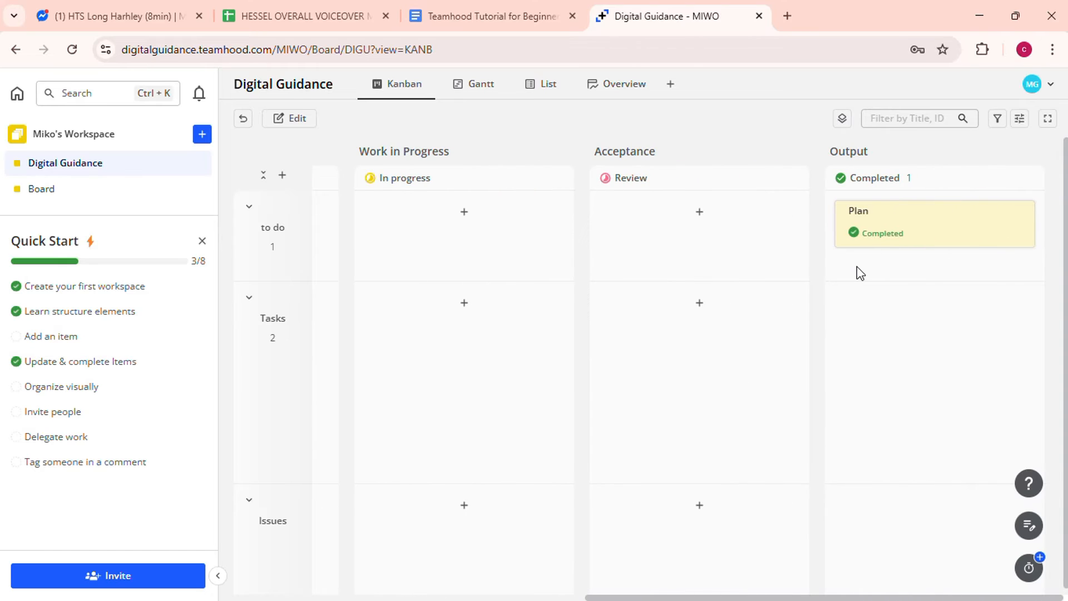
pyautogui.moveTo(899, 236); pyautogui.dragTo(512, 241)
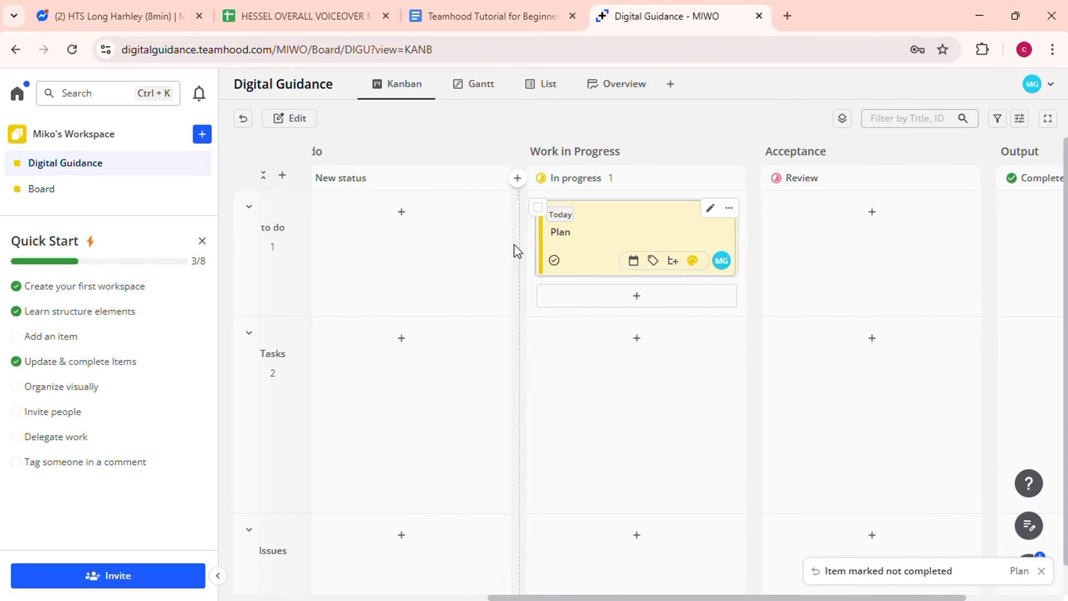
pyautogui.moveTo(606, 229); pyautogui.dragTo(822, 222)
# - Drag the Connection card from Backlog into In progress
pyautogui.hscroll(-8, 520, 334)
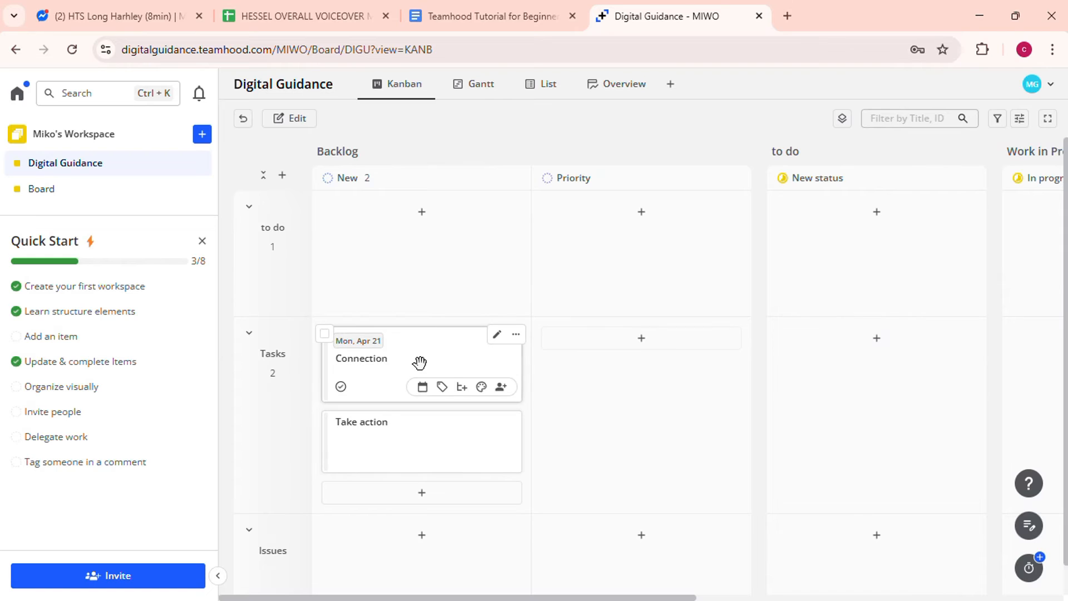
pyautogui.moveTo(420, 363); pyautogui.dragTo(862, 237)
pyautogui.hscroll(3, 864, 236)
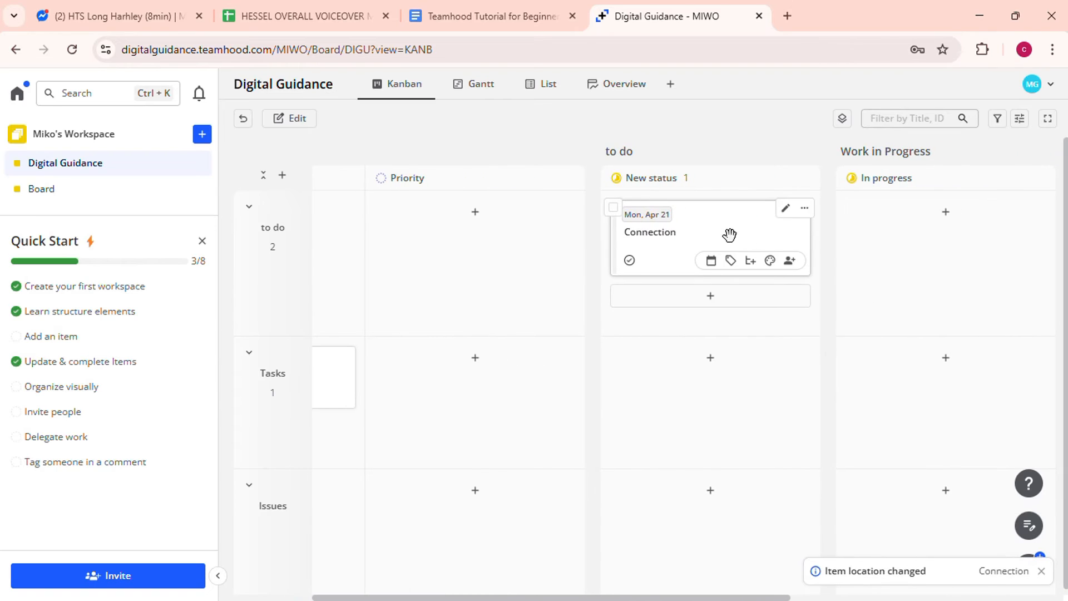
pyautogui.moveTo(740, 232); pyautogui.dragTo(969, 237)
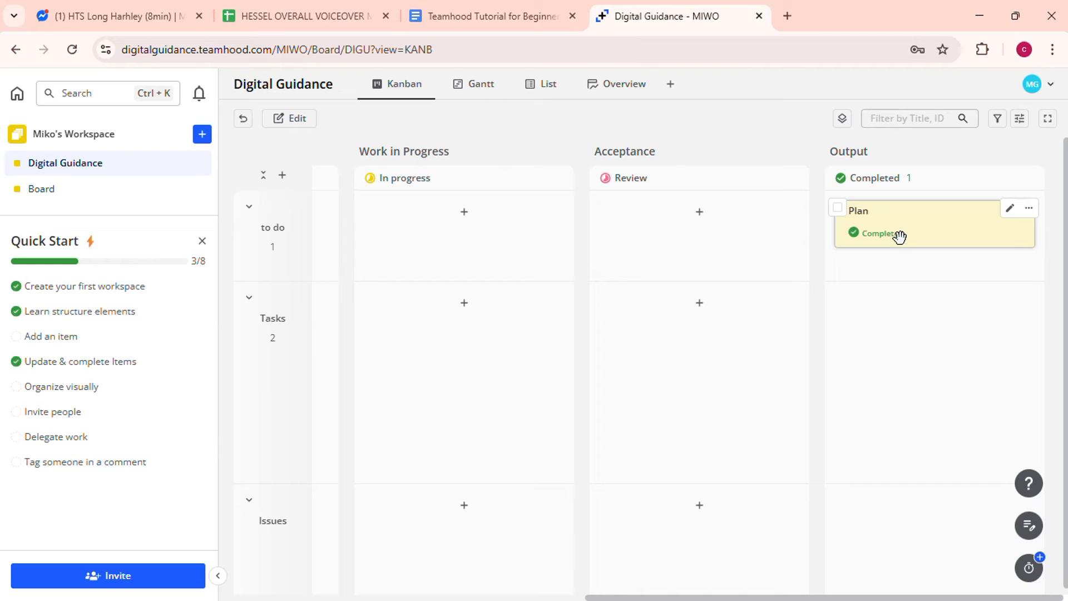
# - Move the Plan card back into Review again
pyautogui.moveTo(899, 236); pyautogui.dragTo(680, 241)
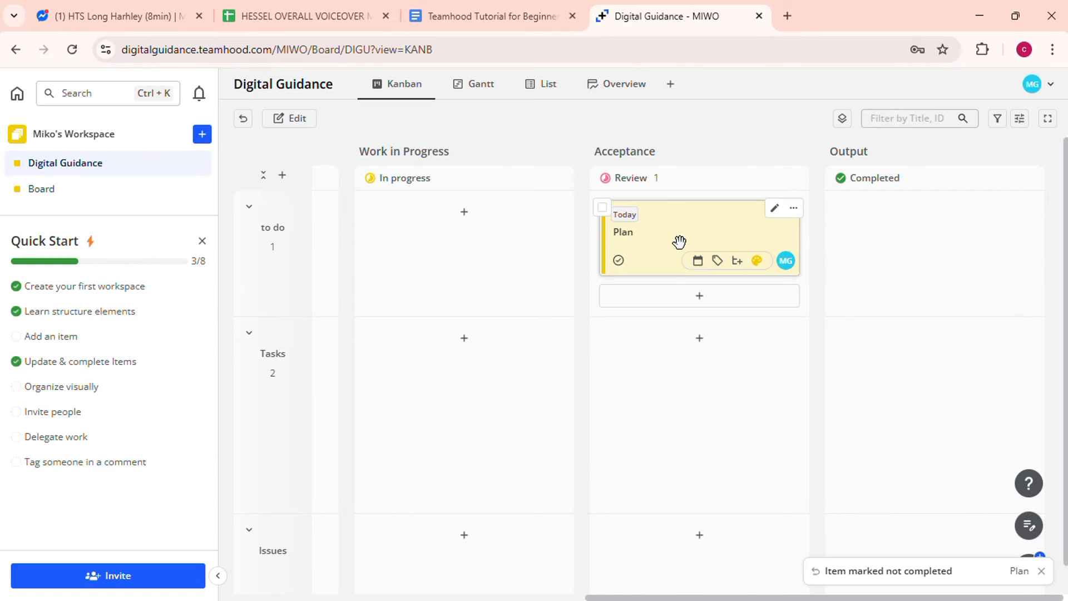
pyautogui.hscroll(-2, 679, 241)
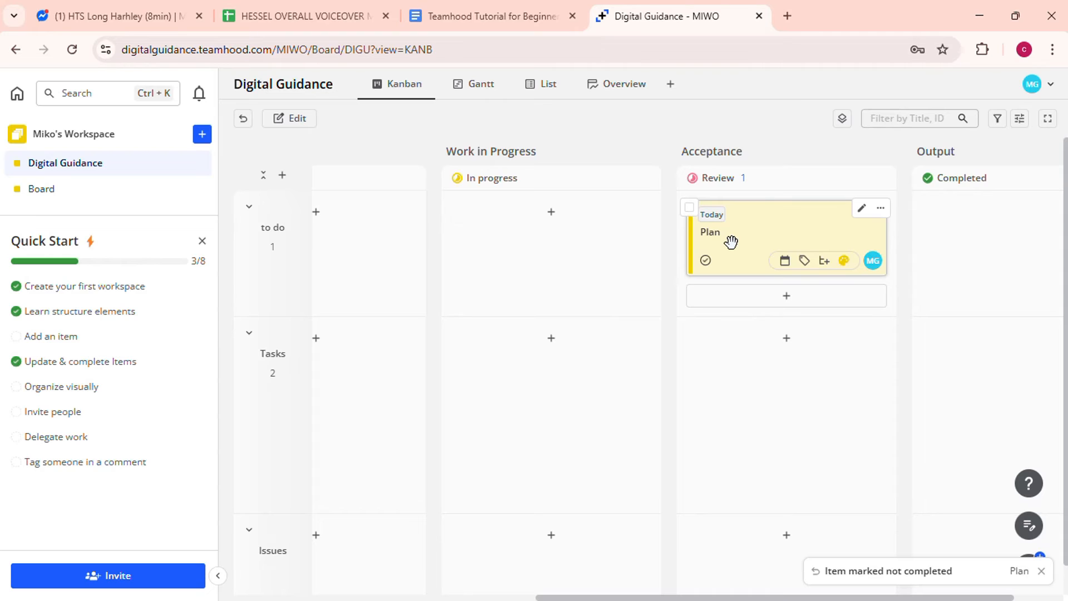
pyautogui.moveTo(731, 241); pyautogui.dragTo(512, 241)
pyautogui.hscroll(-2, 512, 242)
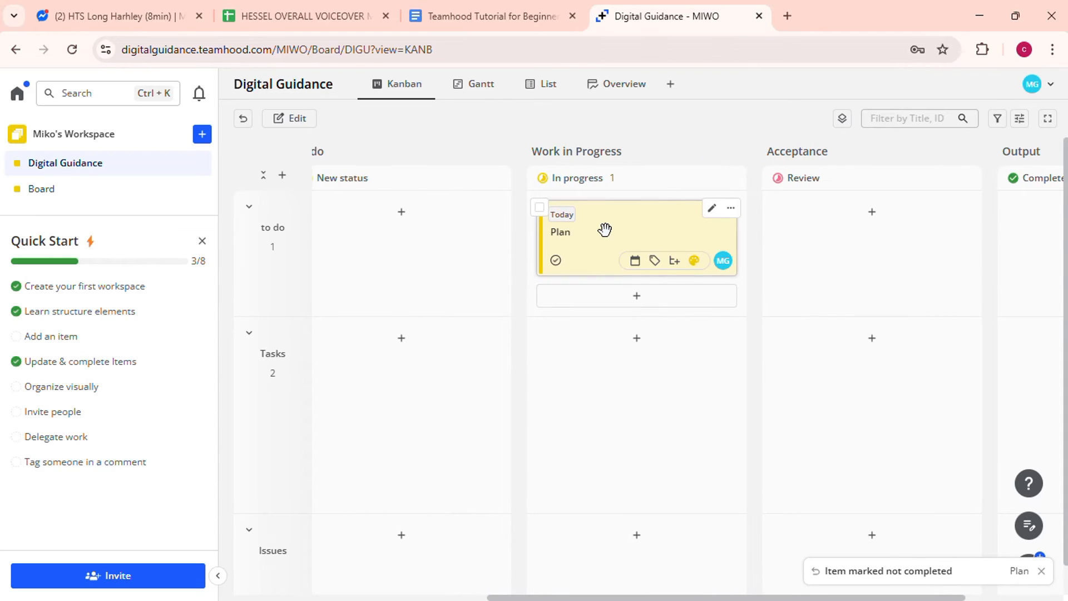
pyautogui.moveTo(604, 229); pyautogui.dragTo(822, 223)
# - Move Connection through the to do New status into In progress
pyautogui.hscroll(-6, 520, 330)
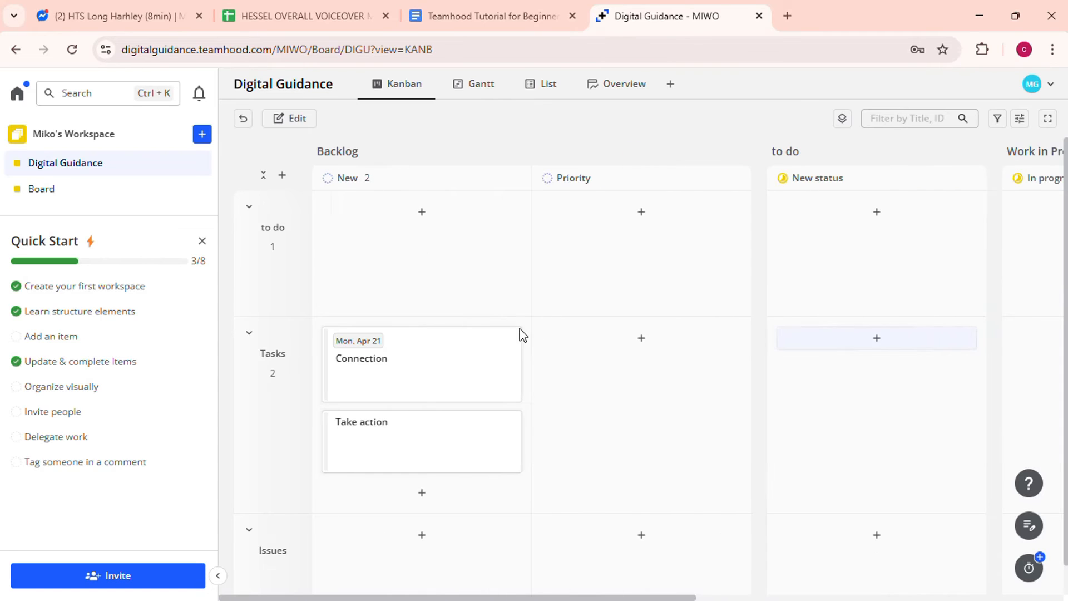
pyautogui.moveTo(417, 363); pyautogui.dragTo(863, 237)
pyautogui.hscroll(3, 863, 236)
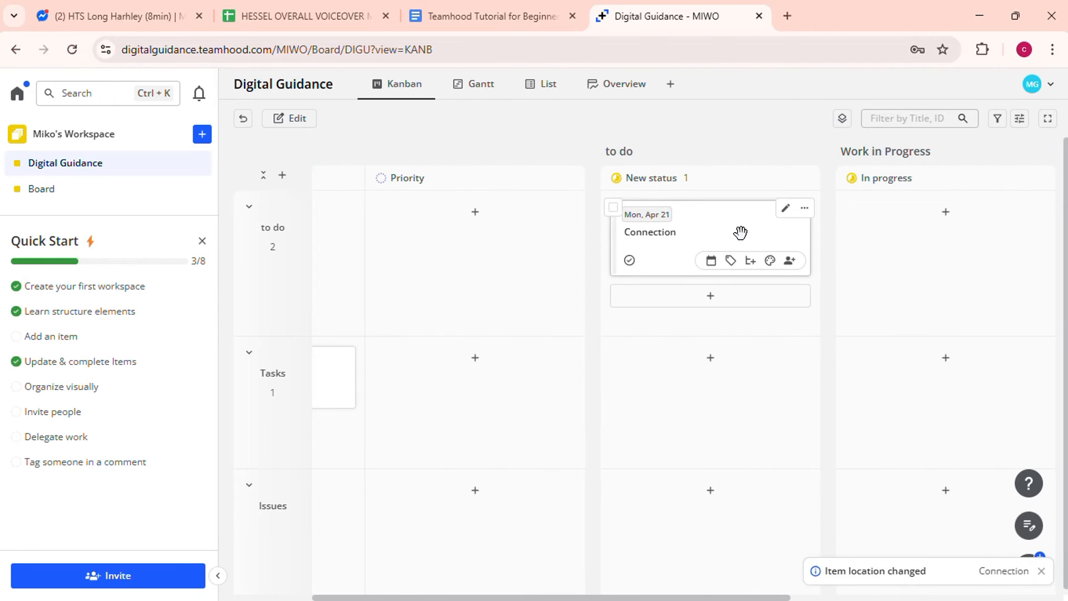
pyautogui.moveTo(741, 233); pyautogui.dragTo(968, 232)
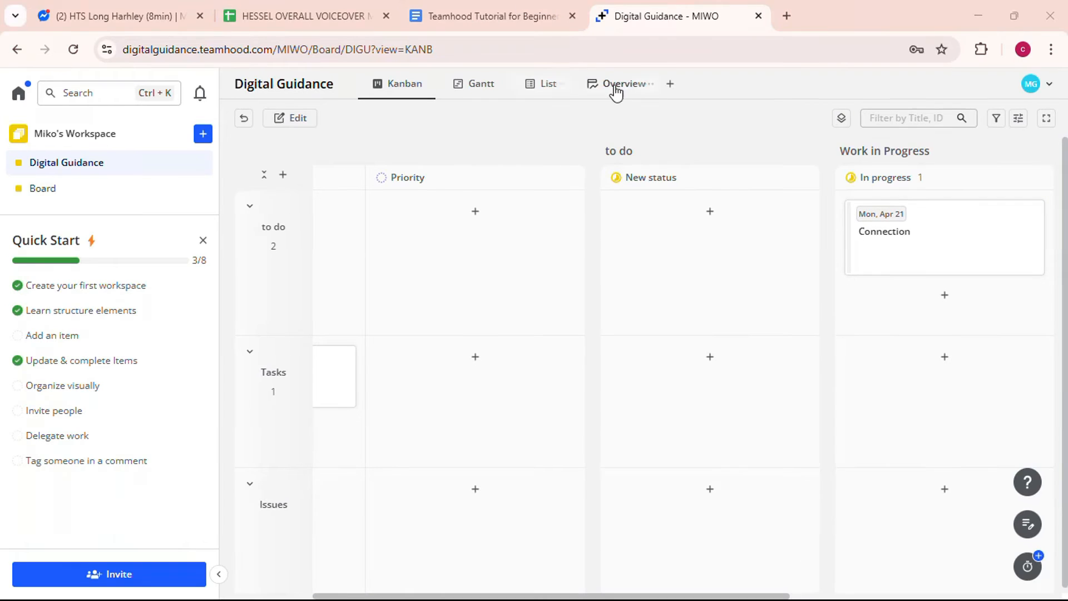
# - Dismiss the new-view options and display the board on the Gantt timeline
pyautogui.click(670, 84)
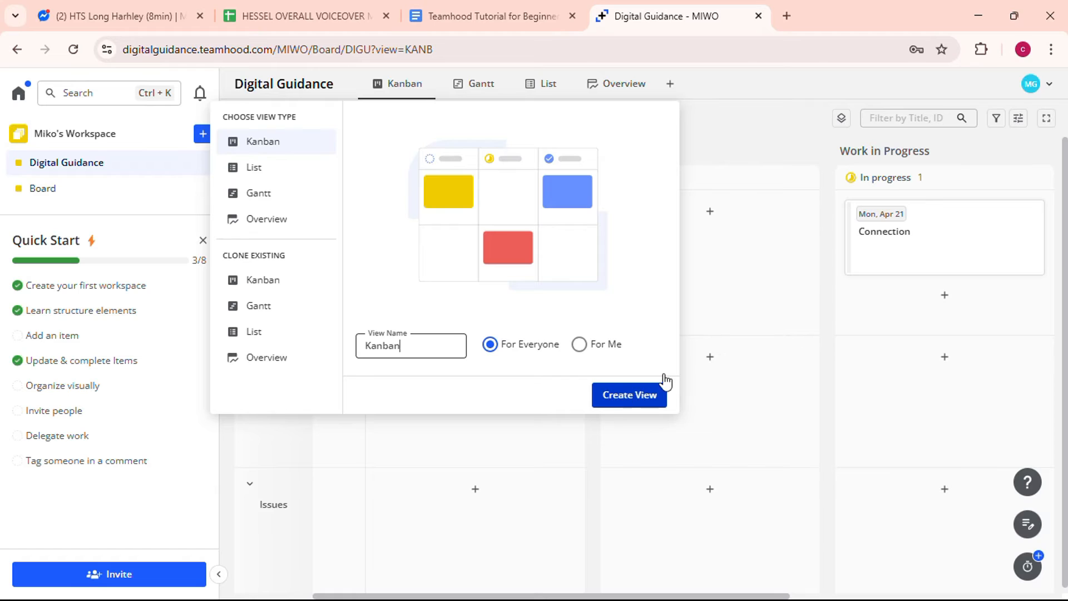
pyautogui.click(760, 263)
pyautogui.click(474, 88)
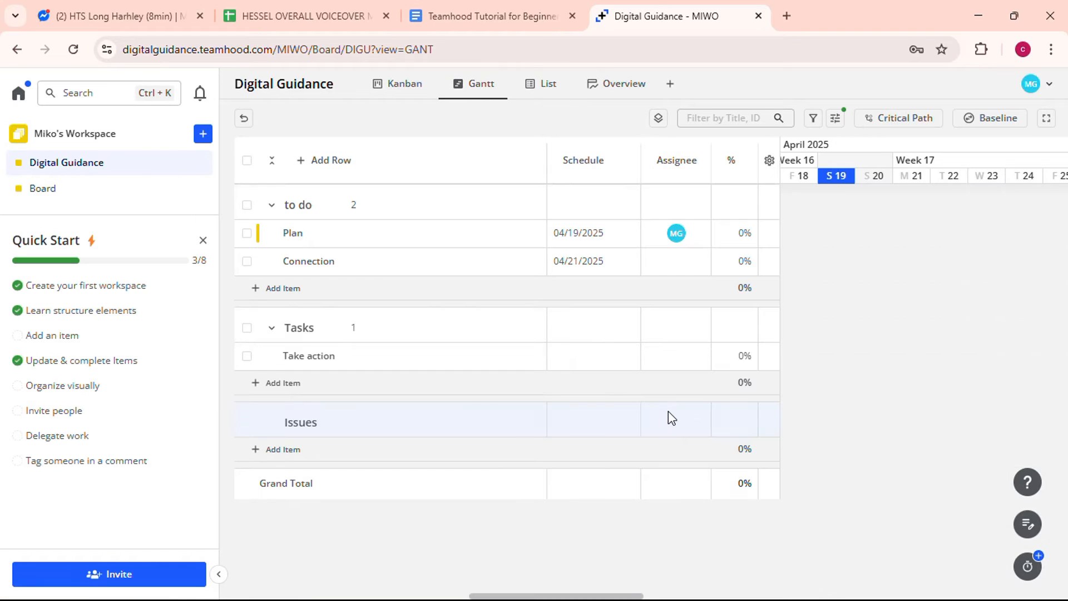
pyautogui.hscroll(5, 870, 315)
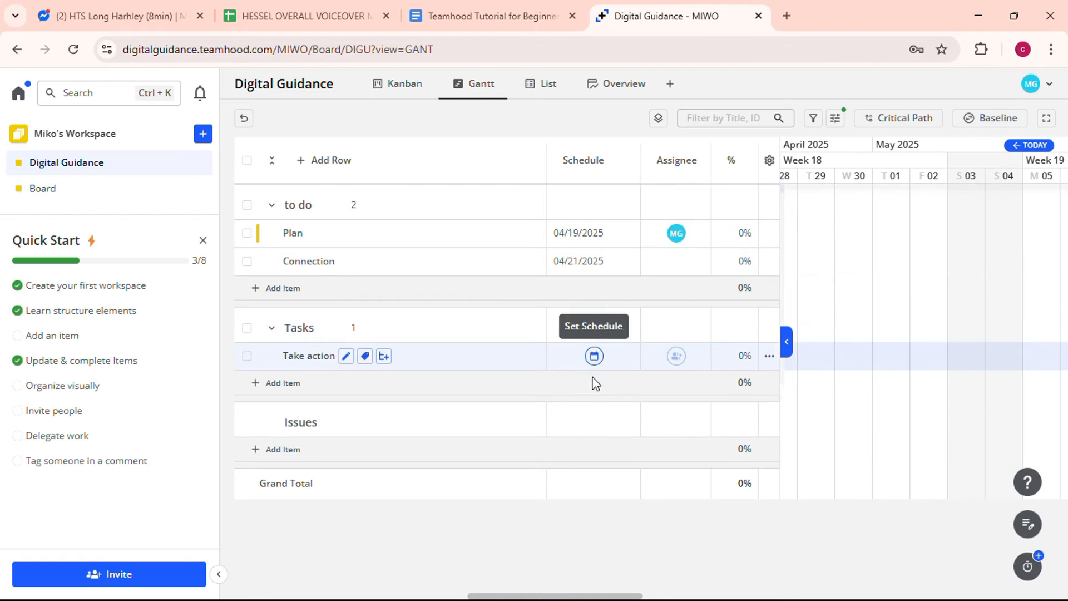
pyautogui.hscroll(2, 940, 394)
pyautogui.hscroll(2, 940, 393)
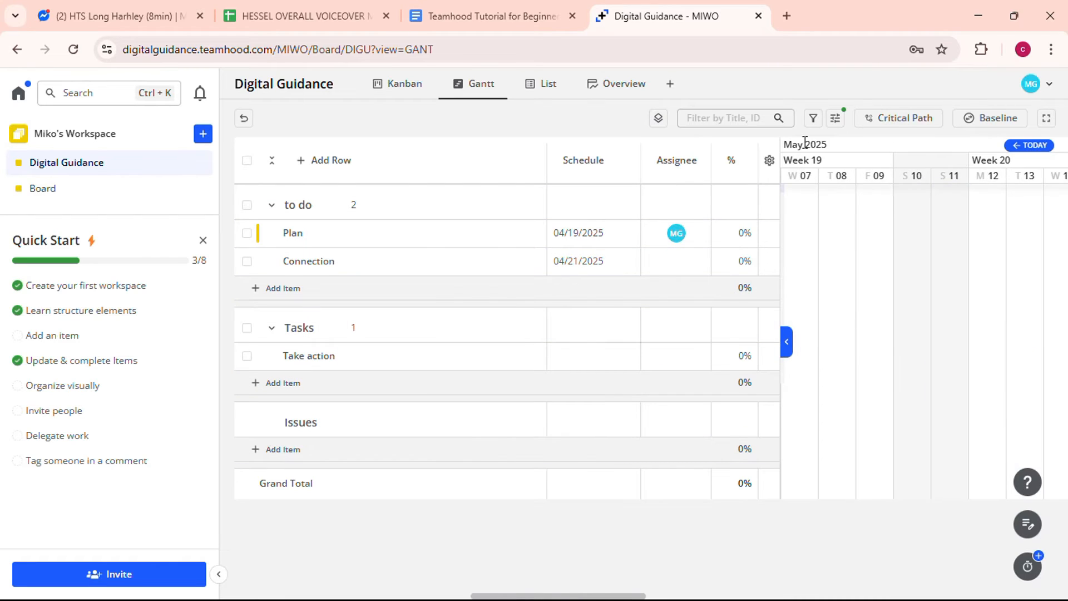
# - Pan the Gantt timeline to mid-May, then show the items as a List with statuses
pyautogui.moveTo(793, 143); pyautogui.dragTo(885, 176)
pyautogui.moveTo(936, 211); pyautogui.dragTo(762, 219)
pyautogui.moveTo(887, 240); pyautogui.dragTo(836, 238)
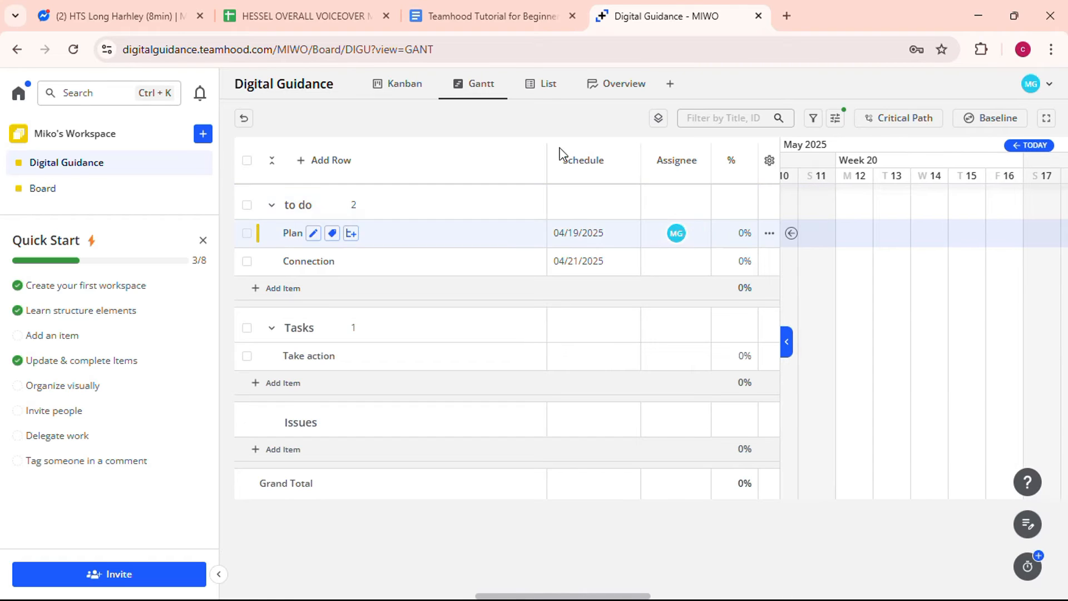
pyautogui.click(537, 89)
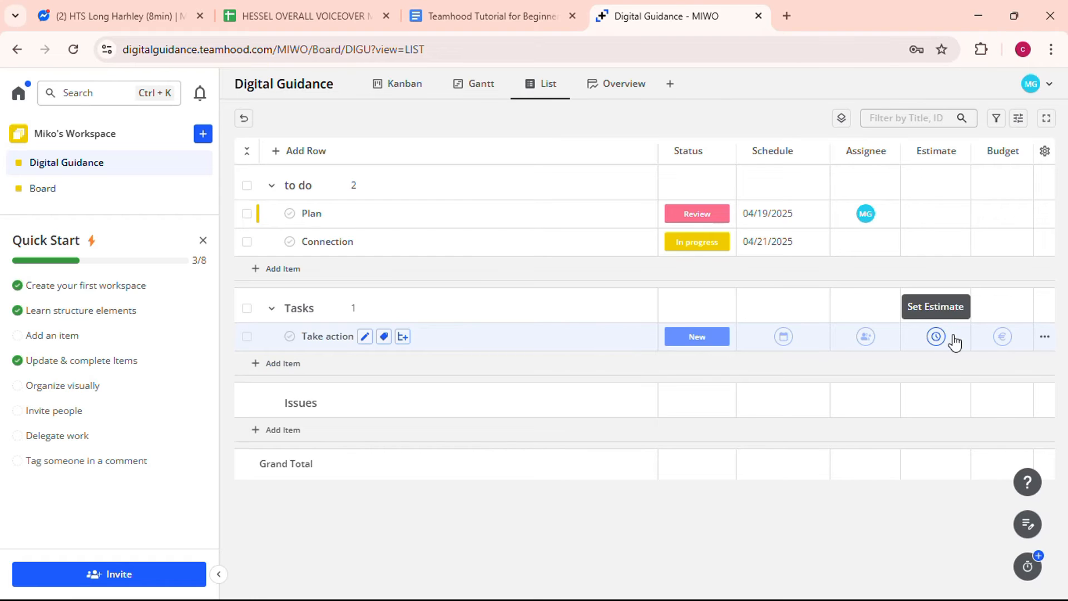
# - Check the Item progress chart in Overview, then open the Take action item (MIWO-3)
pyautogui.click(616, 86)
pyautogui.scroll(-1, 646, 348)
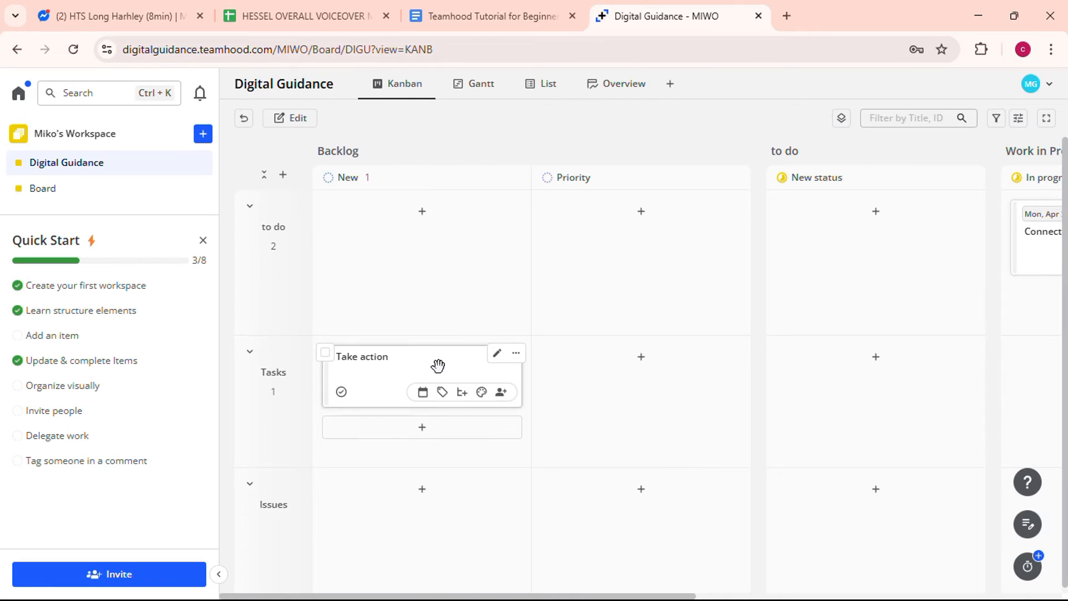
pyautogui.click(438, 365)
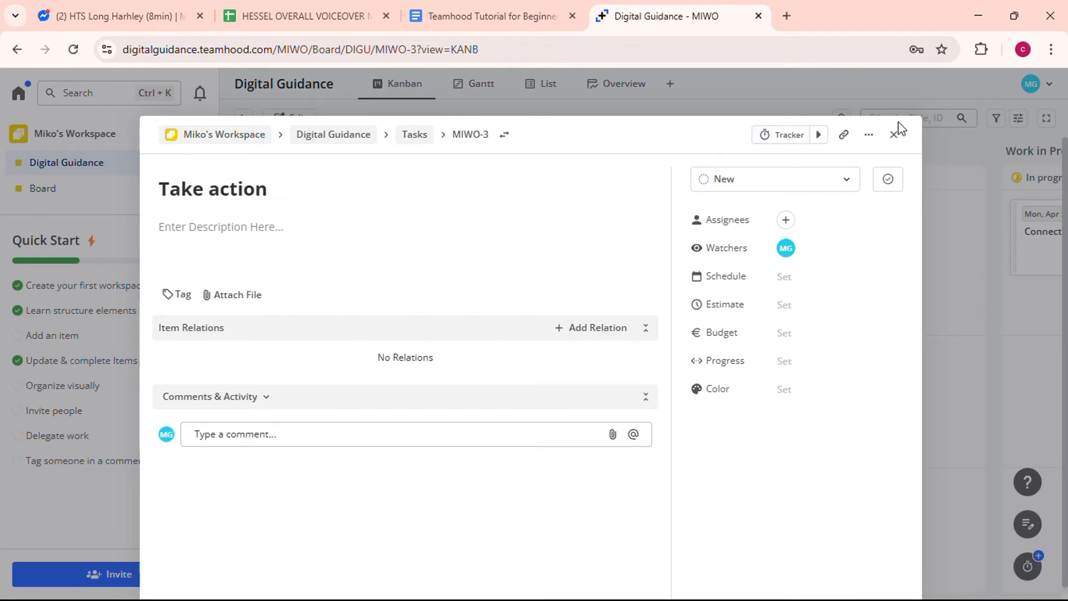
pyautogui.click(265, 435)
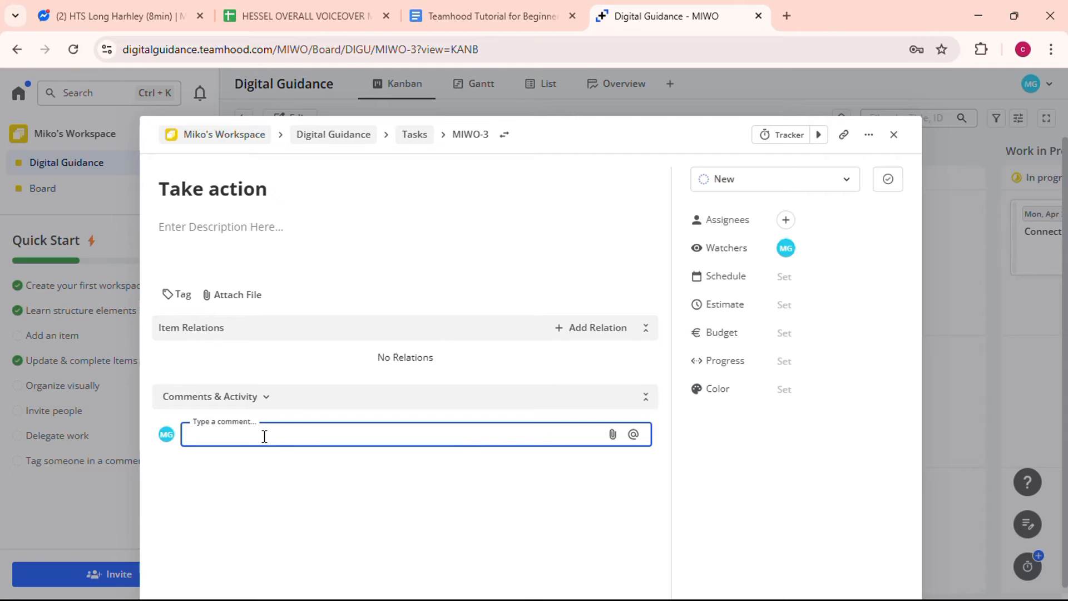
pyautogui.write('com')
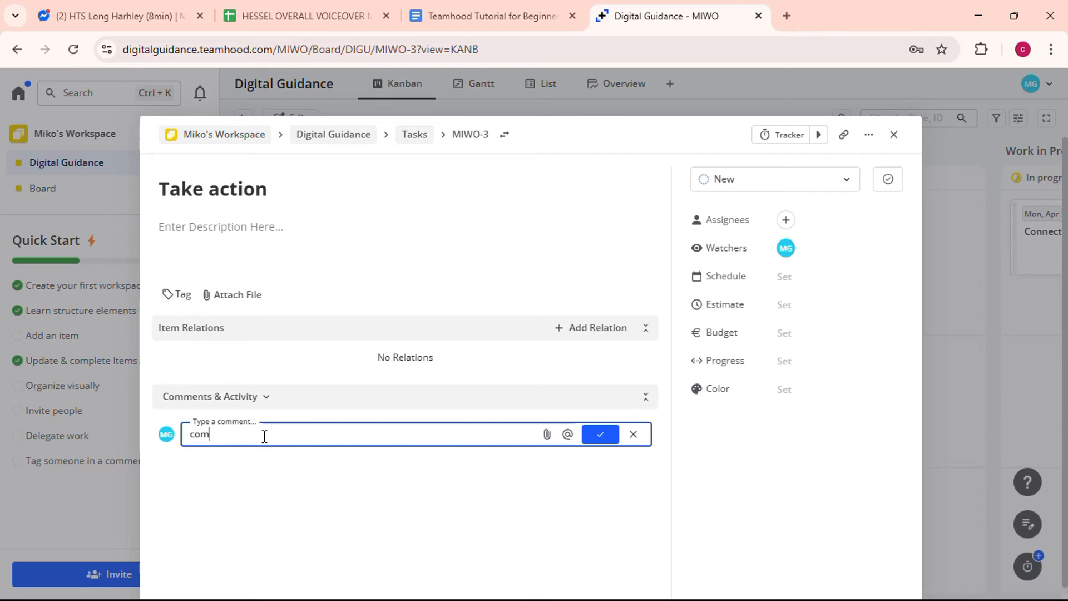
pyautogui.write('municate here')
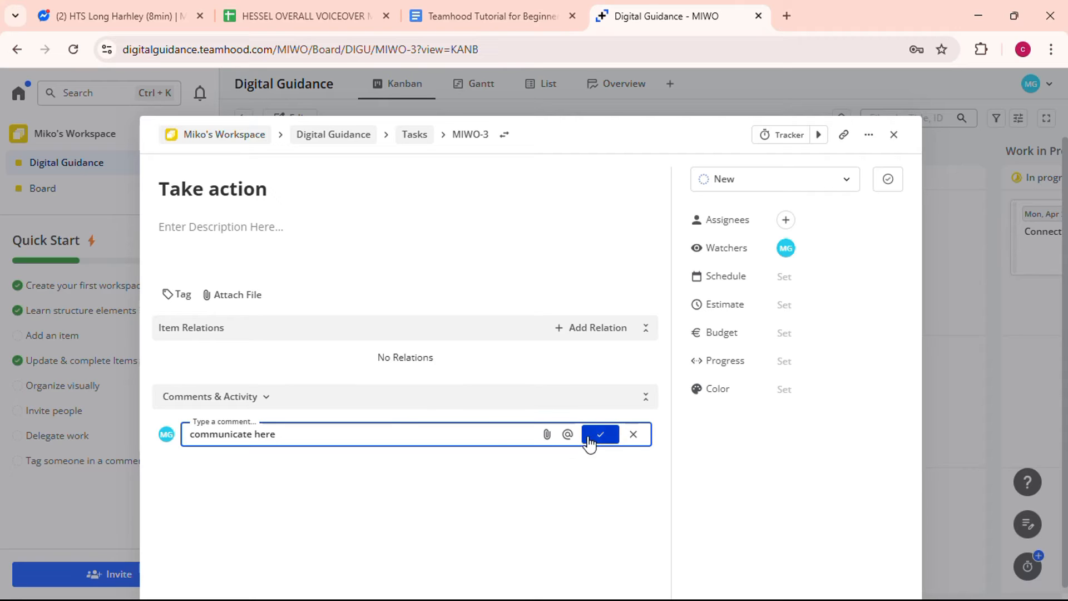
pyautogui.moveTo(310, 437); pyautogui.dragTo(172, 435)
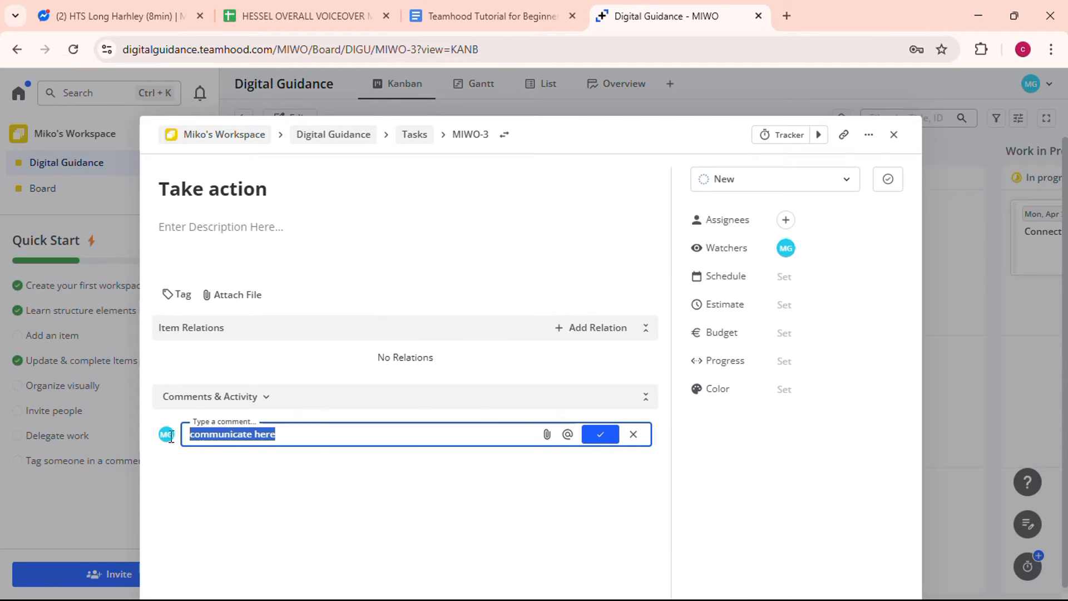
pyautogui.press('BackSpace')
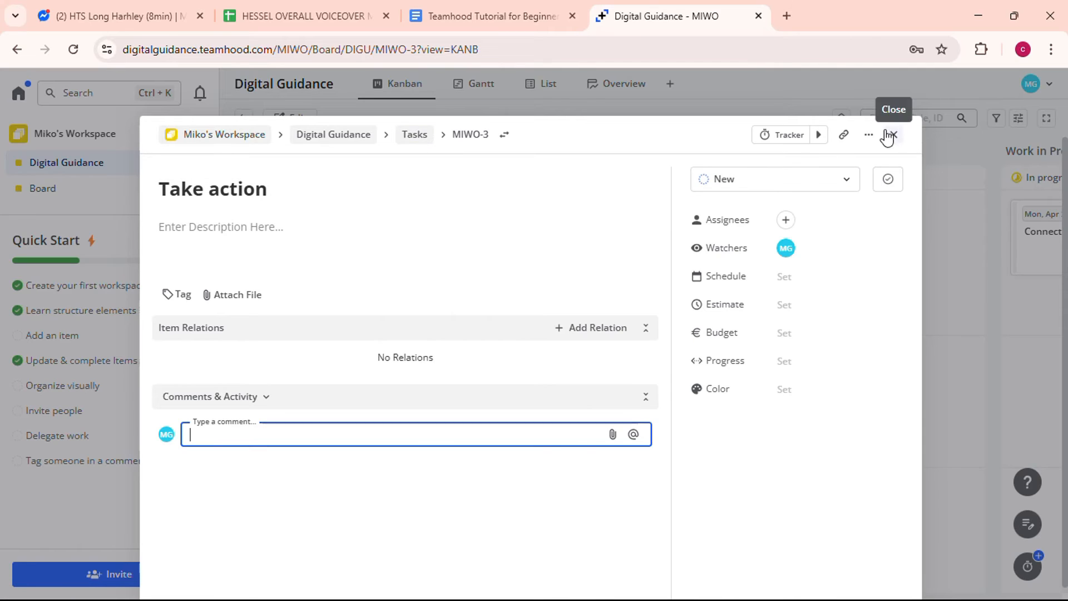
pyautogui.click(268, 399)
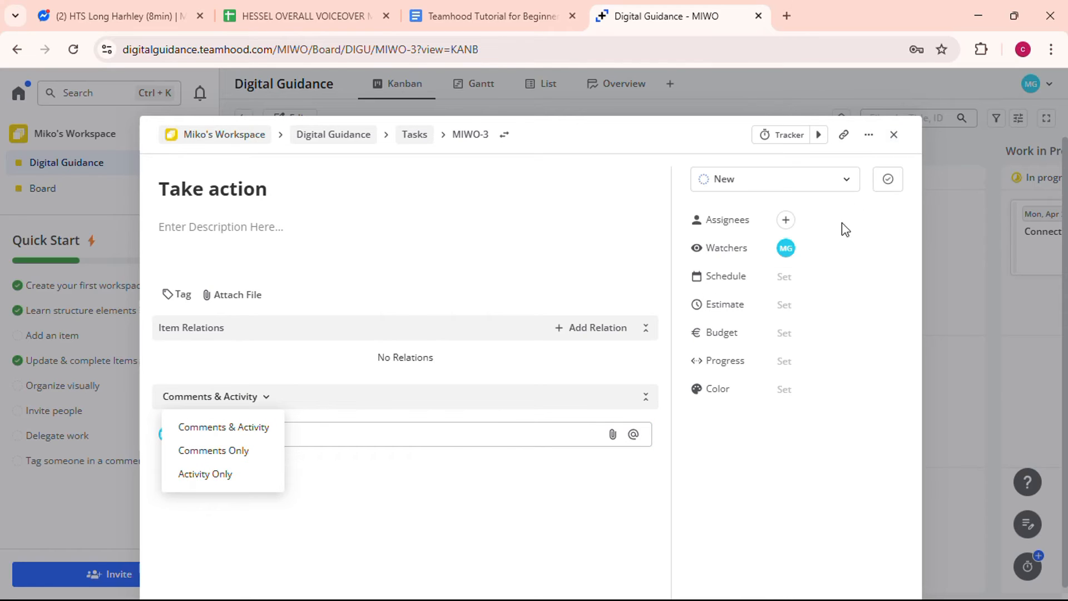
pyautogui.click(894, 138)
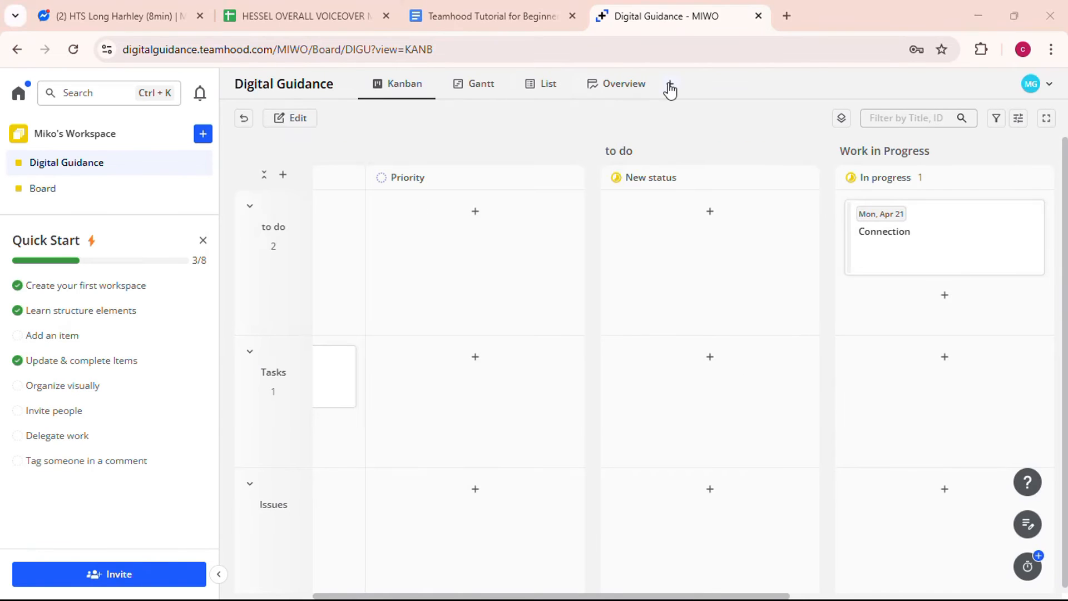
# - Dismiss the new-view options and bring up the Digital Guidance Gantt timeline
pyautogui.click(670, 86)
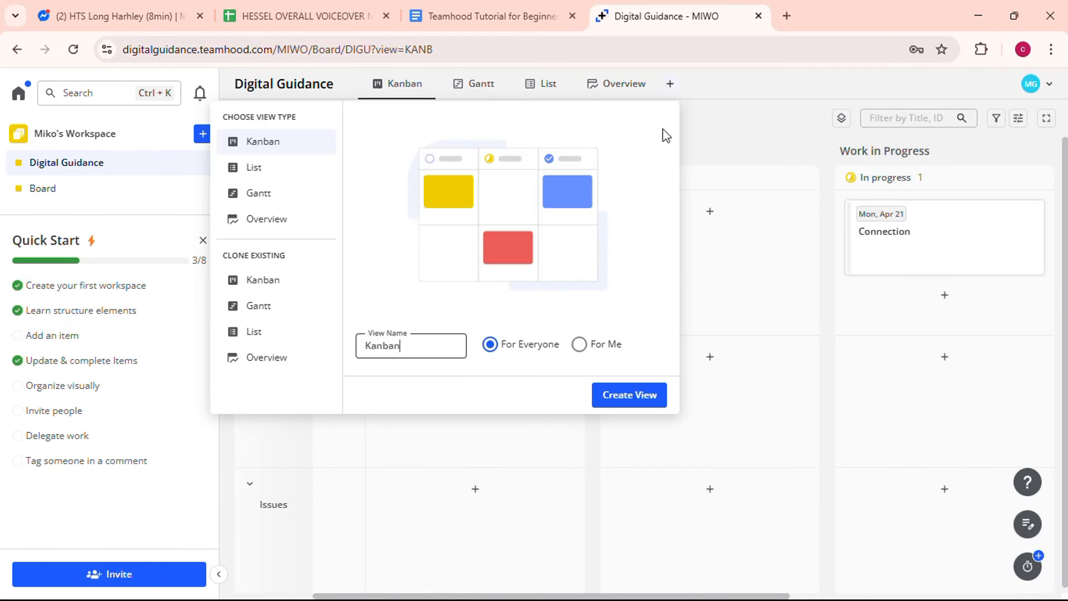
pyautogui.click(823, 308)
pyautogui.click(476, 93)
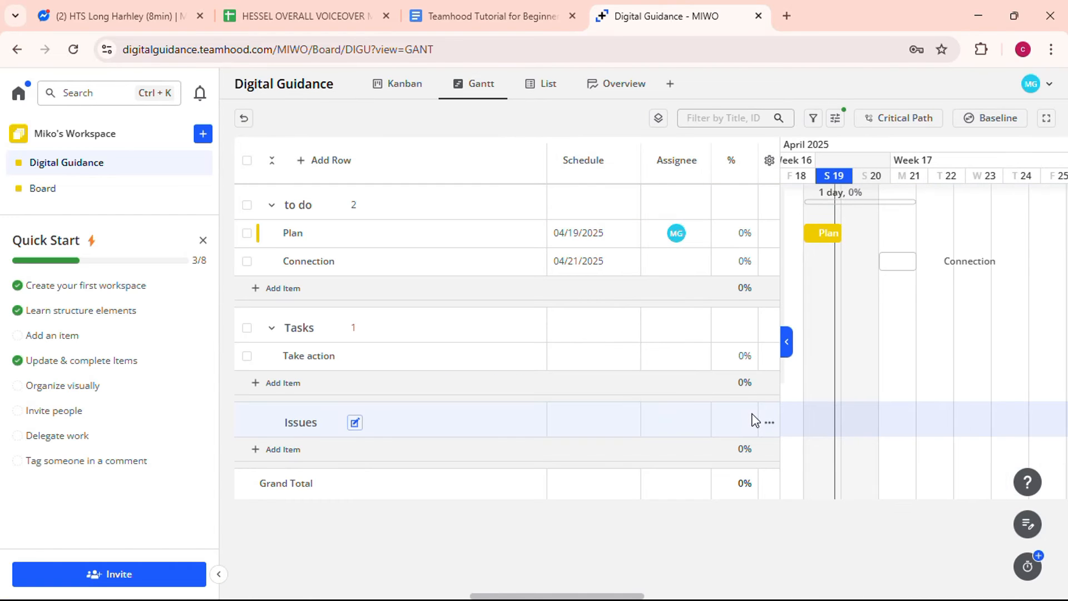
pyautogui.hscroll(7, 872, 314)
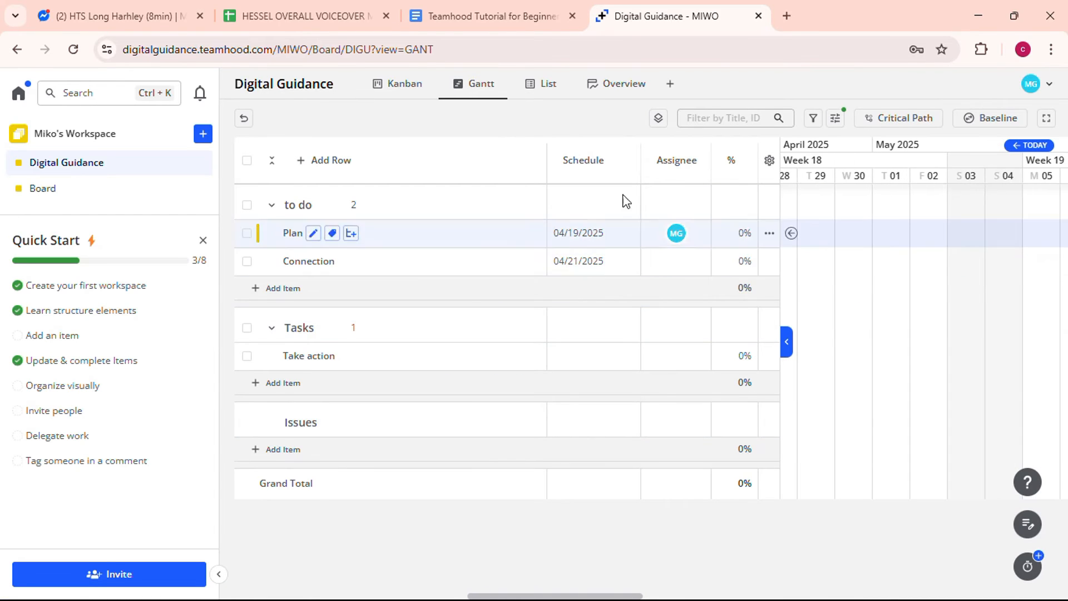
pyautogui.hscroll(3, 940, 392)
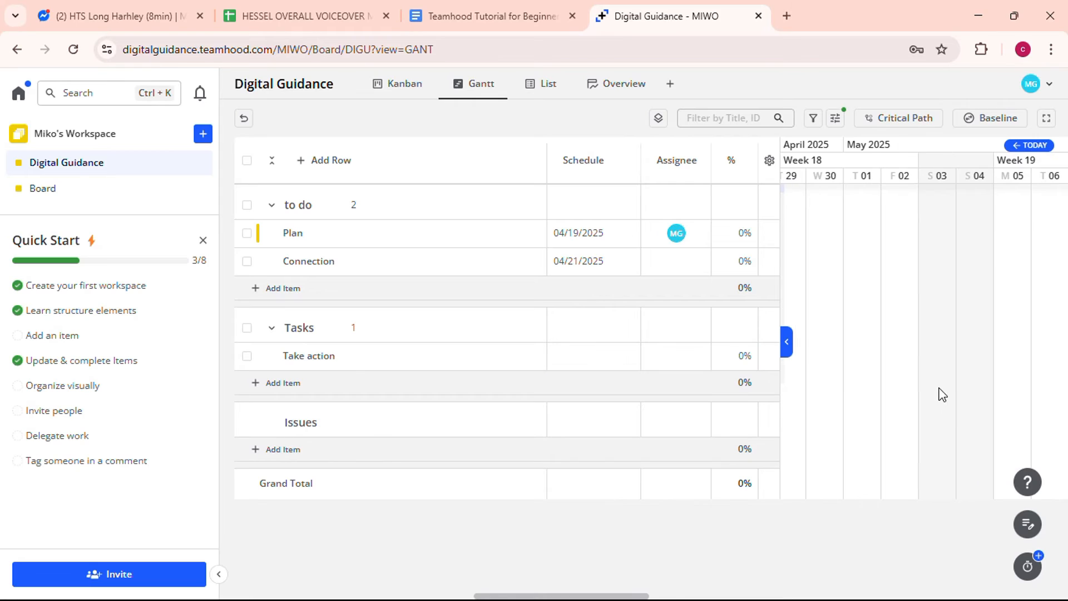
pyautogui.hscroll(3, 940, 392)
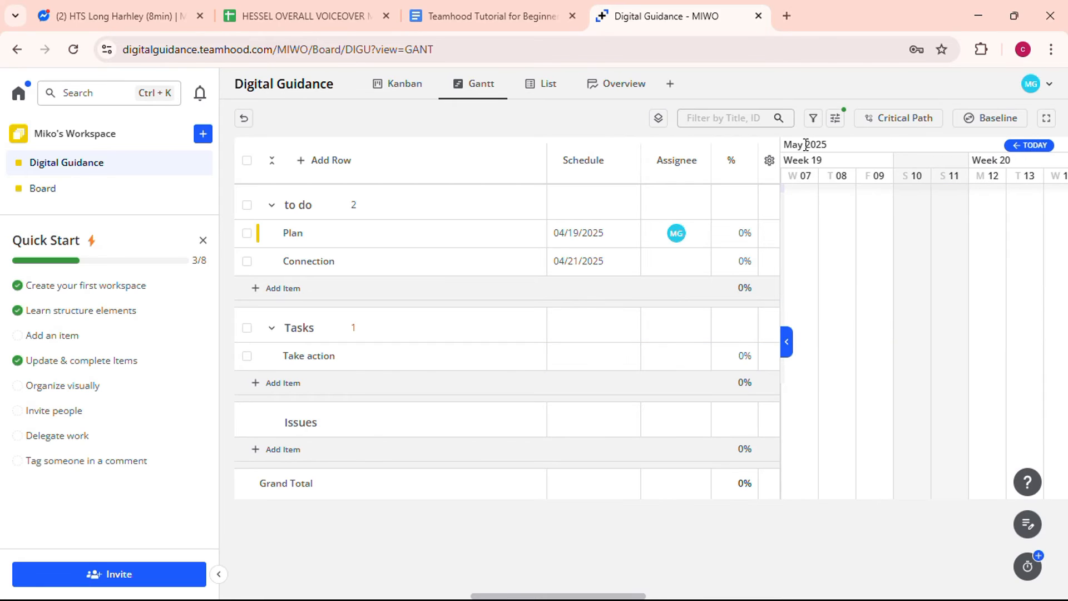
# - Pan the timeline across later May, then review the List and Overview pages
pyautogui.moveTo(793, 143); pyautogui.dragTo(890, 181)
pyautogui.moveTo(937, 214); pyautogui.dragTo(764, 220)
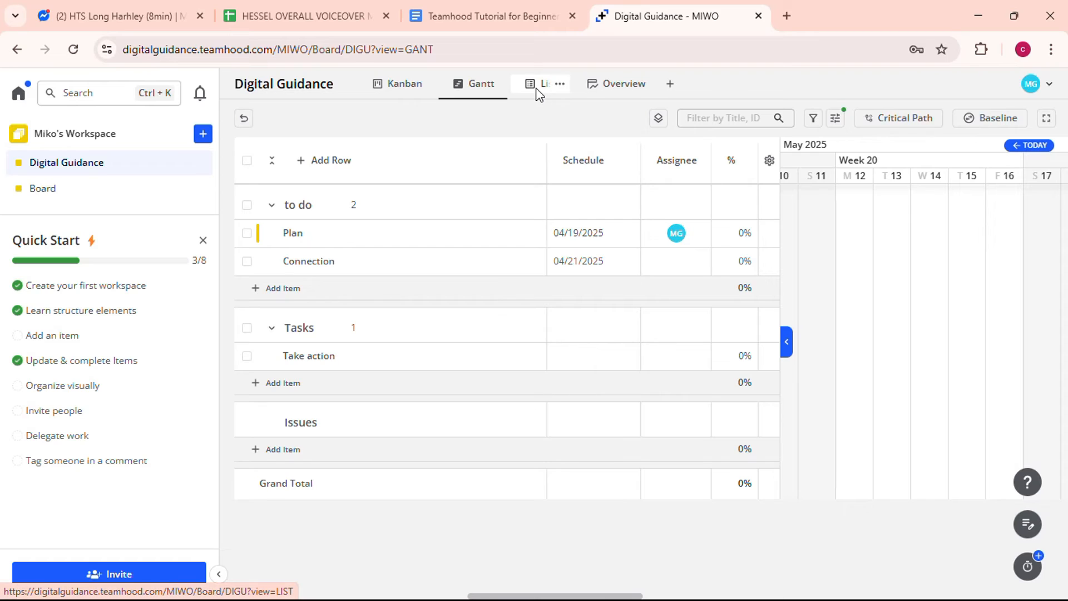
pyautogui.click(542, 93)
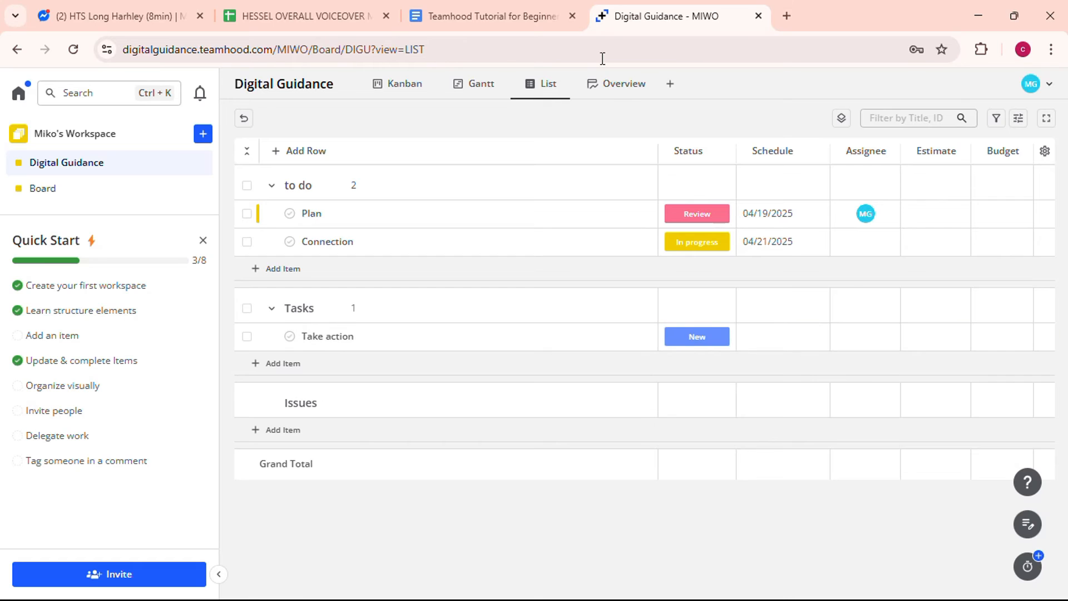
pyautogui.click(616, 88)
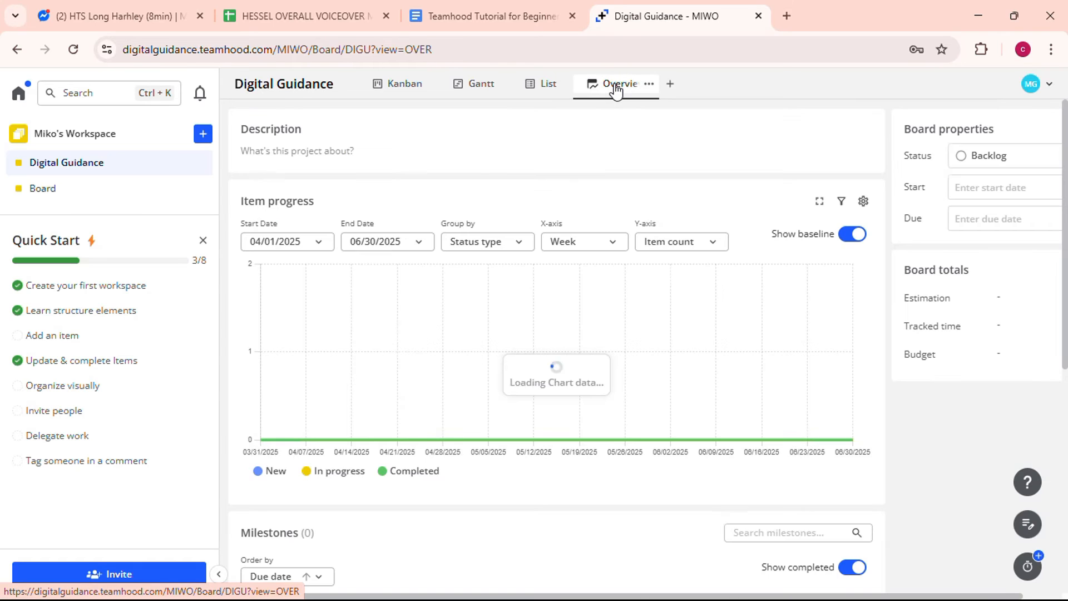
pyautogui.scroll(-1, 646, 350)
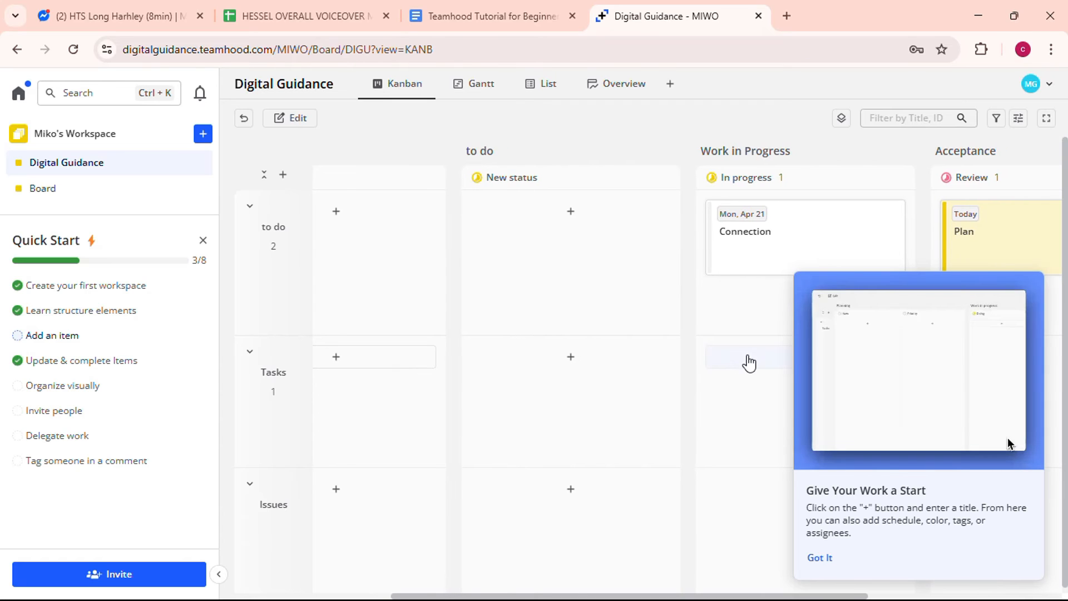
pyautogui.hscroll(3, 749, 362)
pyautogui.hscroll(1, 749, 362)
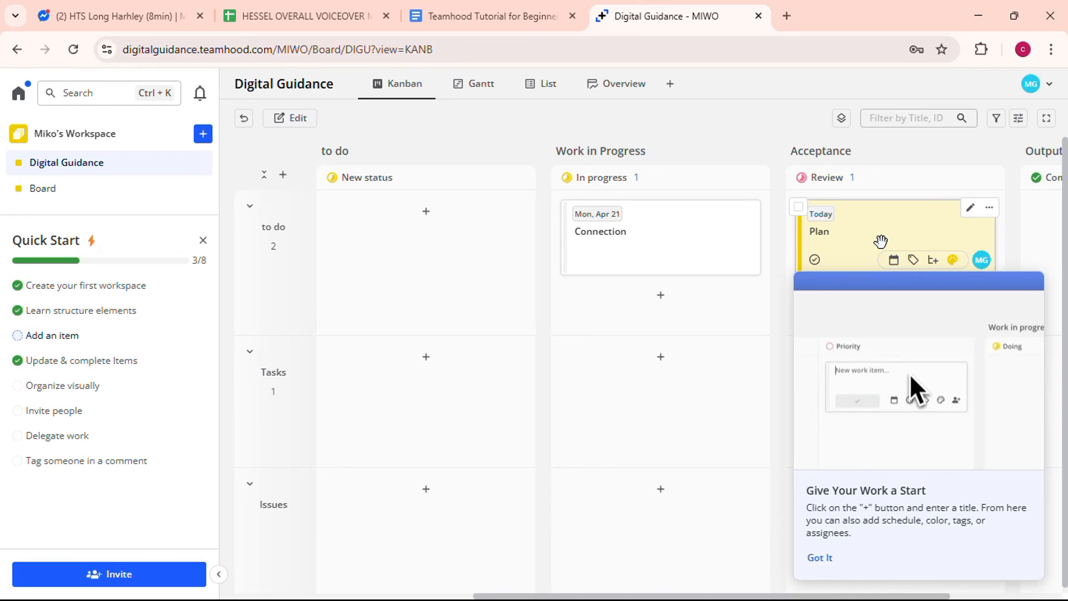
# - Give the Plan card in Review a teal color and close its detail panel
pyautogui.click(881, 241)
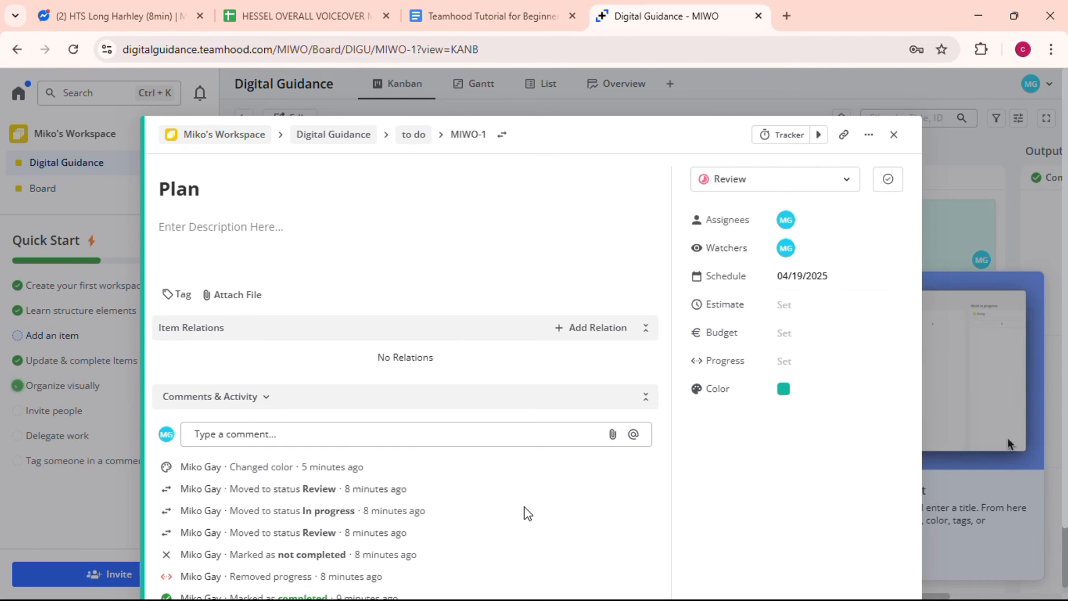
pyautogui.scroll(-2, 526, 511)
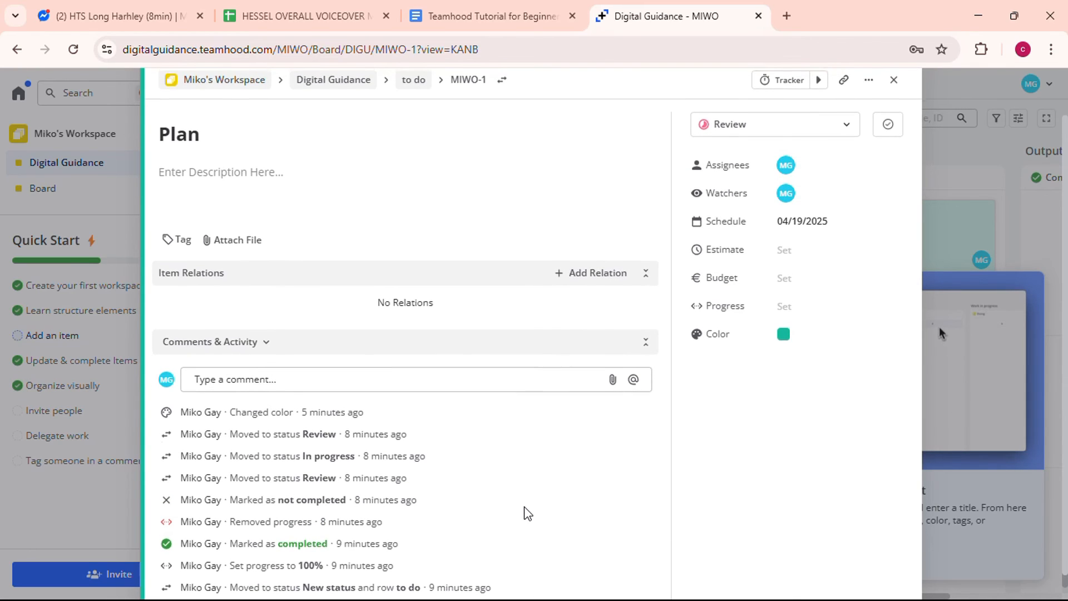
pyautogui.scroll(2, 526, 512)
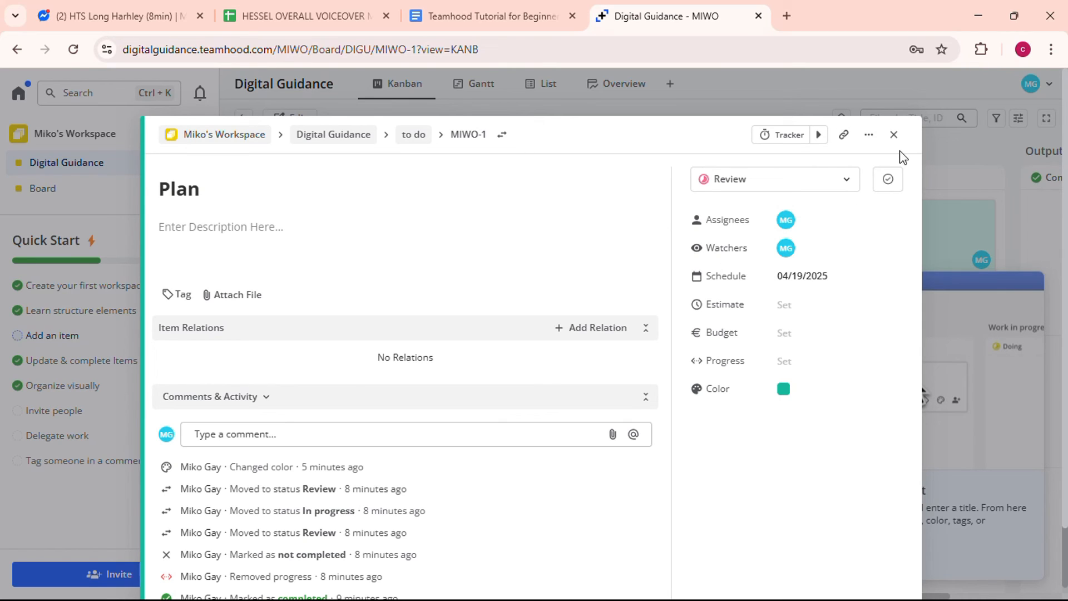
pyautogui.click(894, 135)
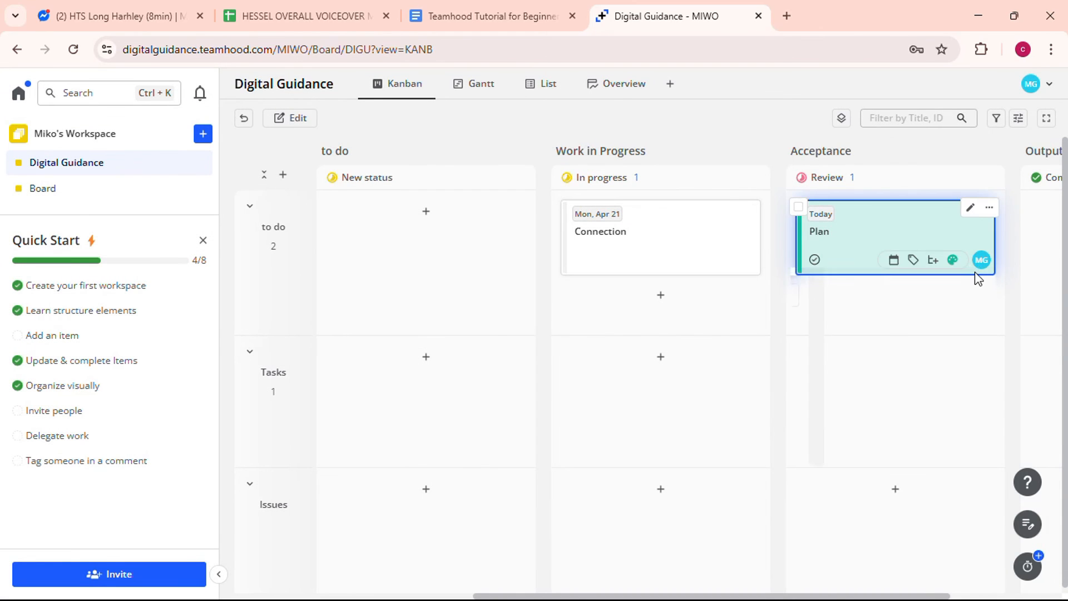
# - Dismiss the 'Got It' tip and open the Take action card (MIWO-3) in Backlog
pyautogui.hscroll(4, 974, 271)
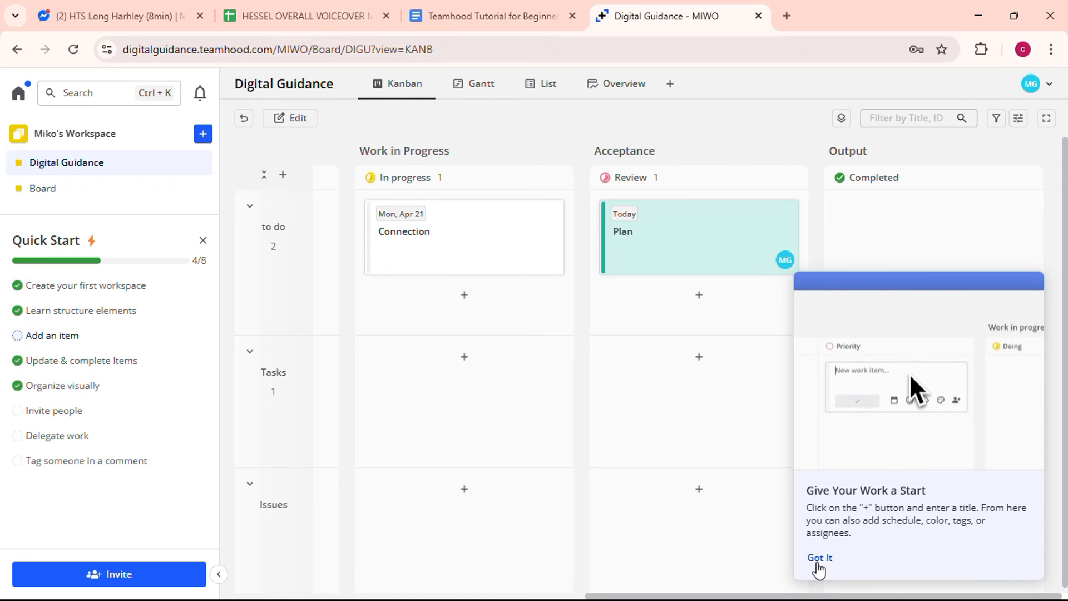
pyautogui.click(816, 563)
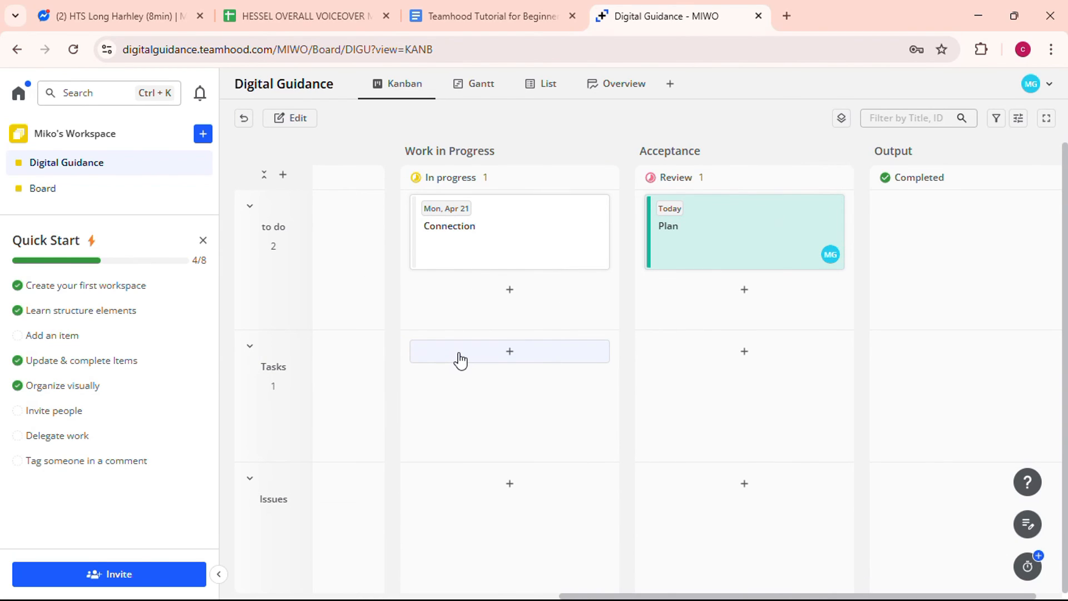
pyautogui.hscroll(-10, 460, 361)
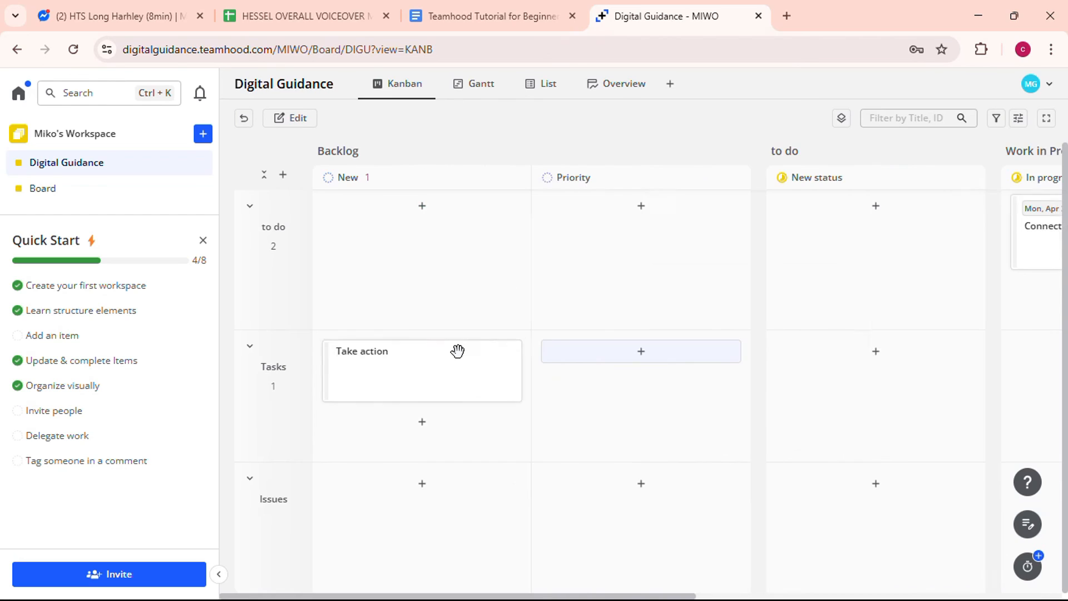
pyautogui.click(409, 368)
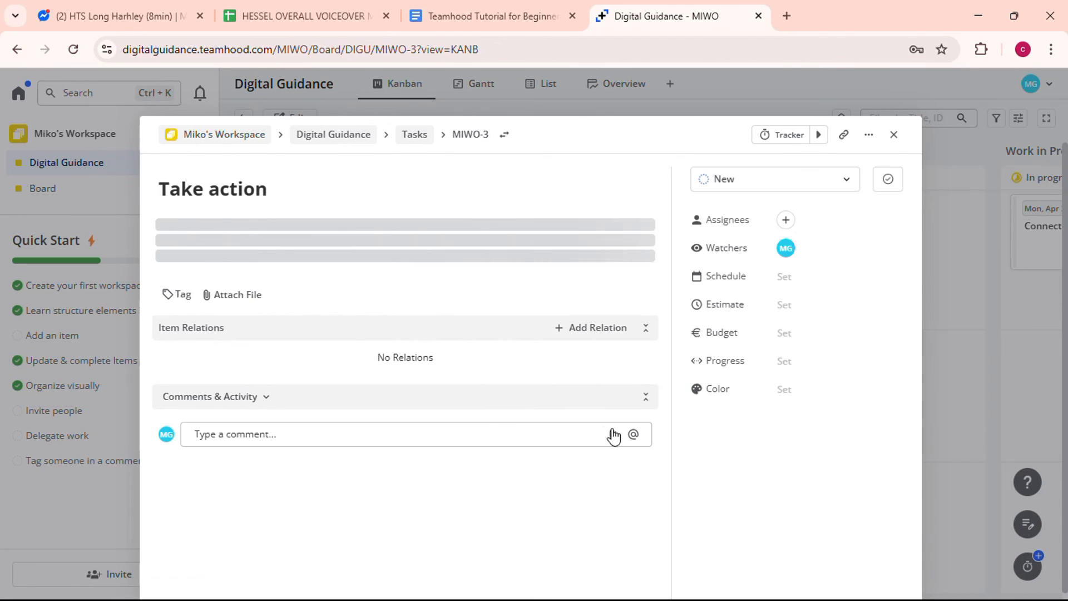
# - Apply the teal color to the Take action task and close its panel
pyautogui.click(784, 390)
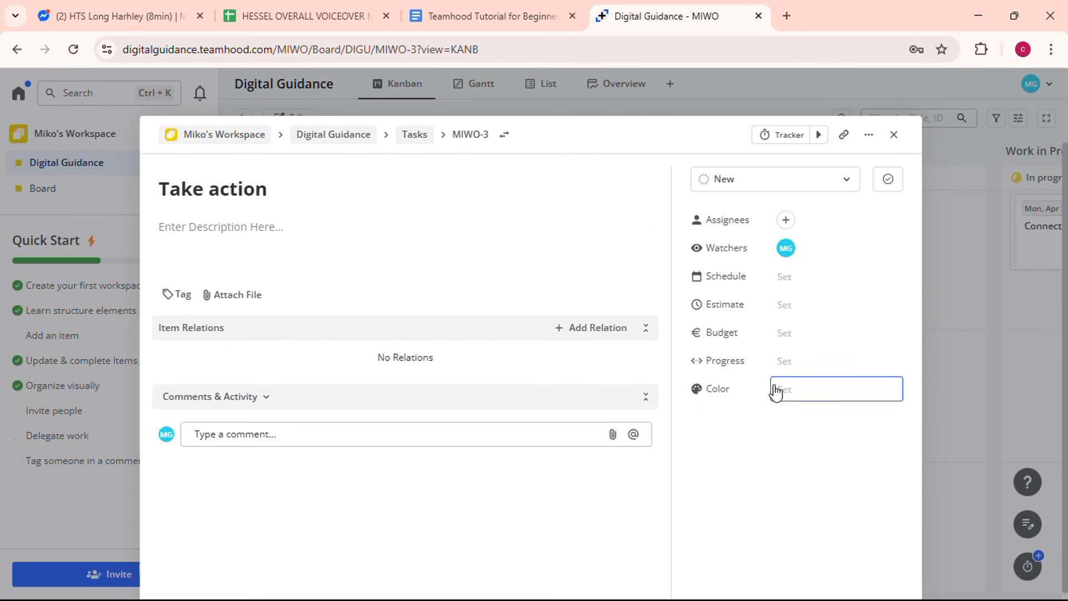
pyautogui.click(776, 391)
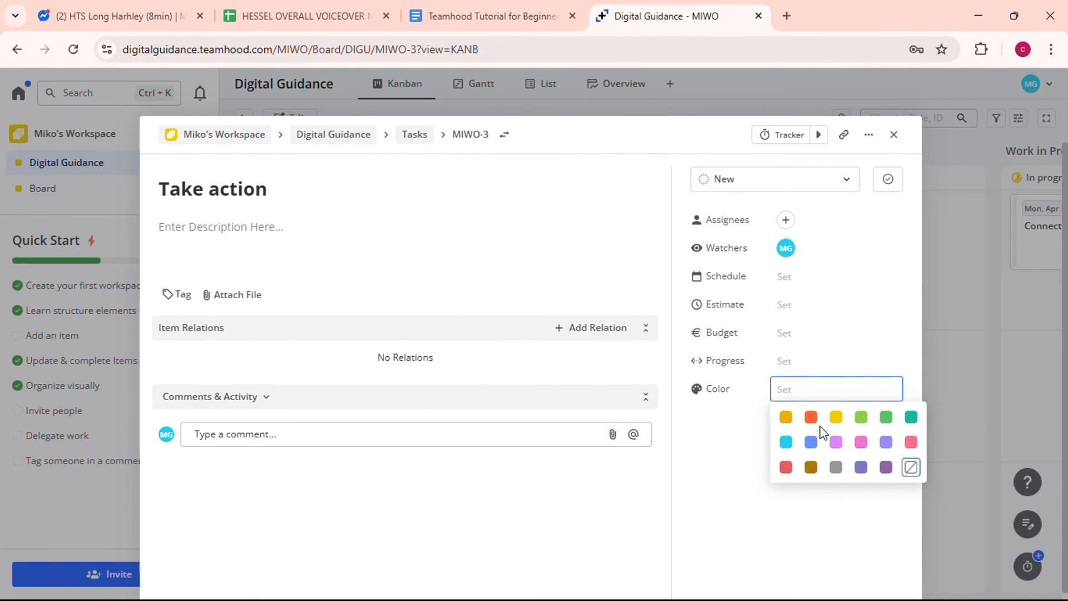
pyautogui.click(911, 421)
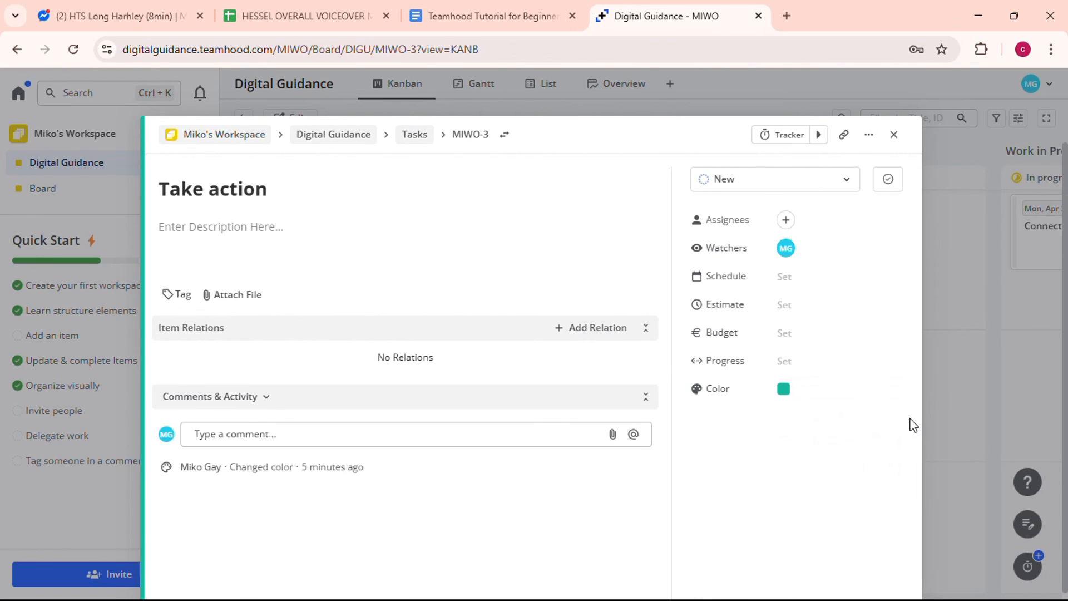
pyautogui.click(892, 135)
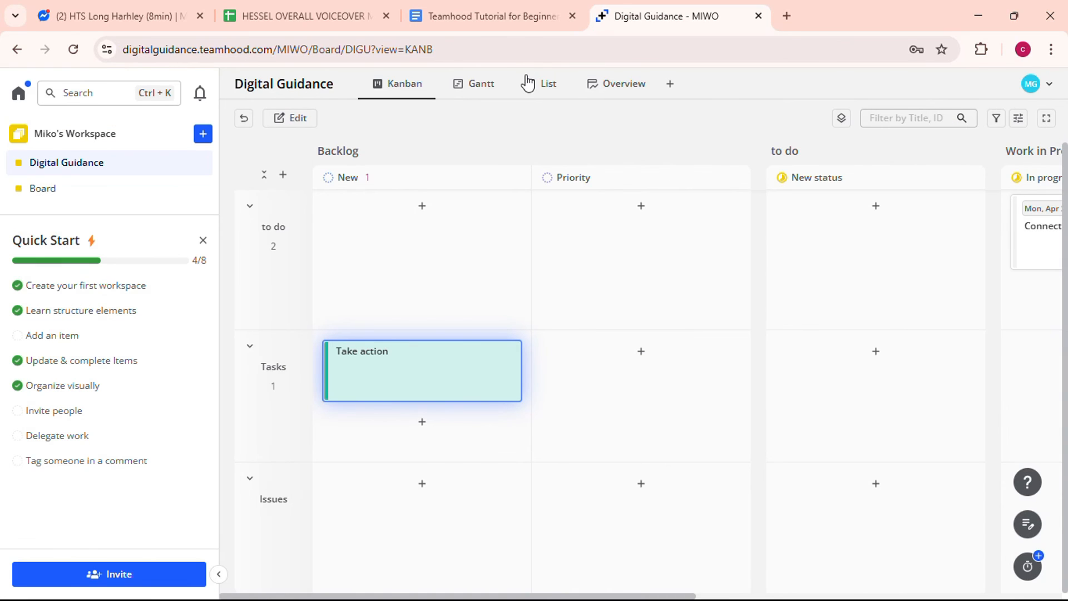
# - Reopen the Take action task and bring up its color palette again
pyautogui.click(489, 397)
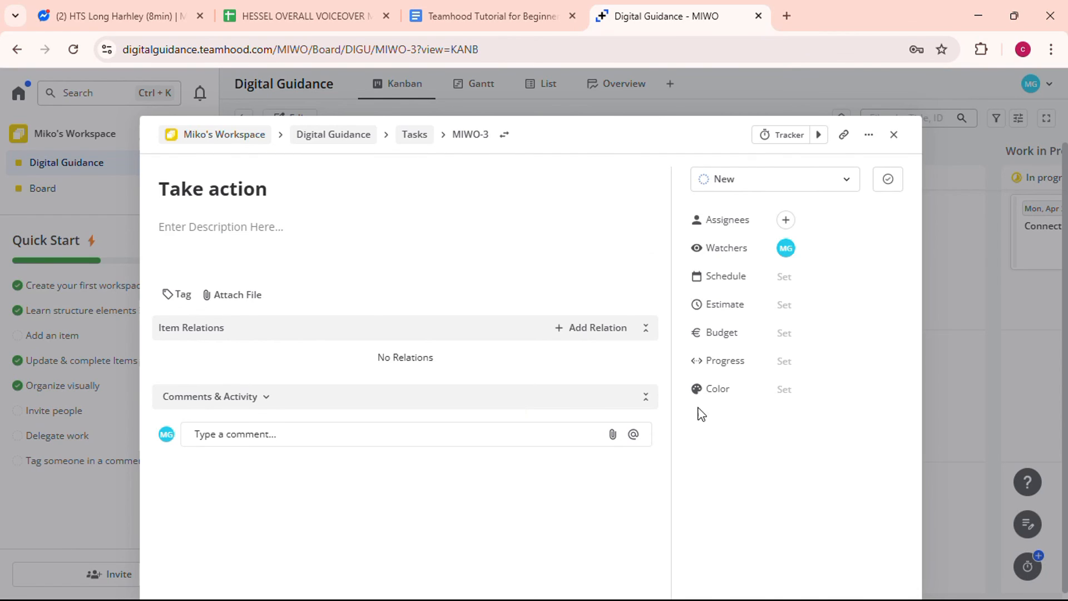
pyautogui.click(782, 368)
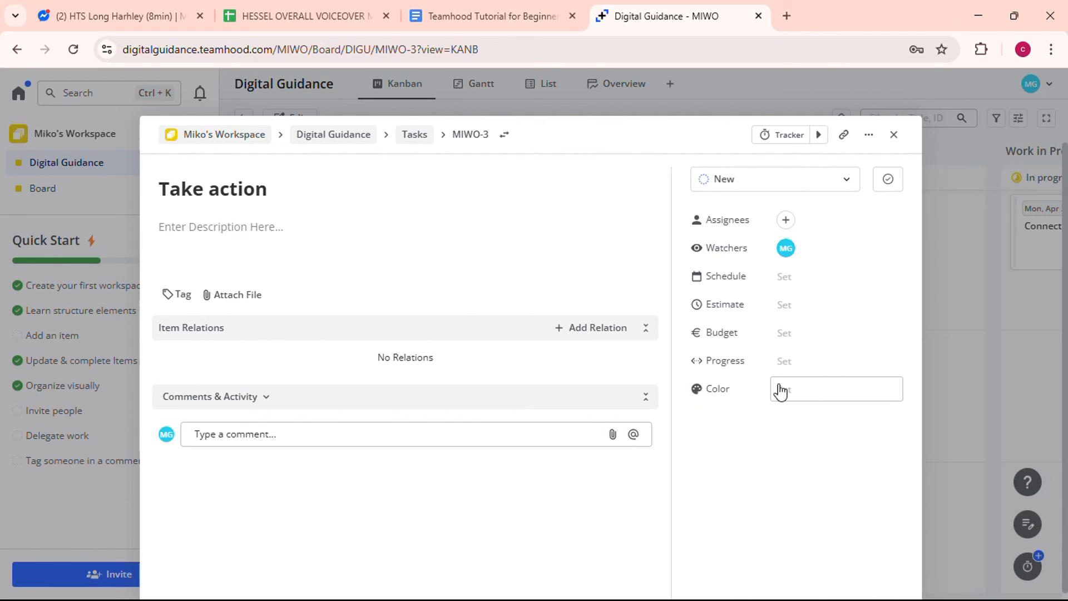
pyautogui.click(776, 392)
pyautogui.click(776, 392)
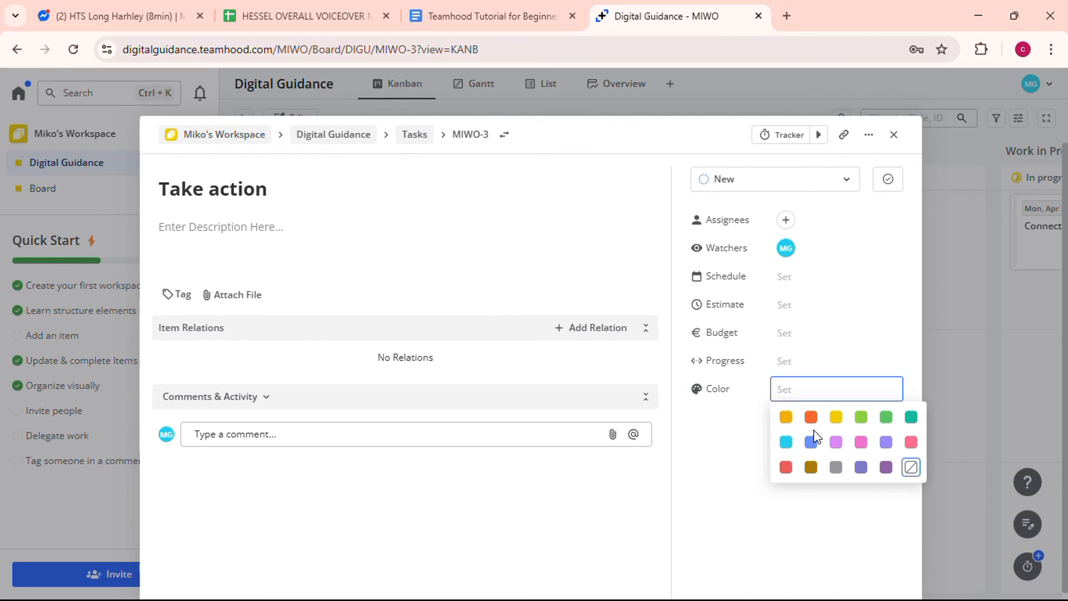